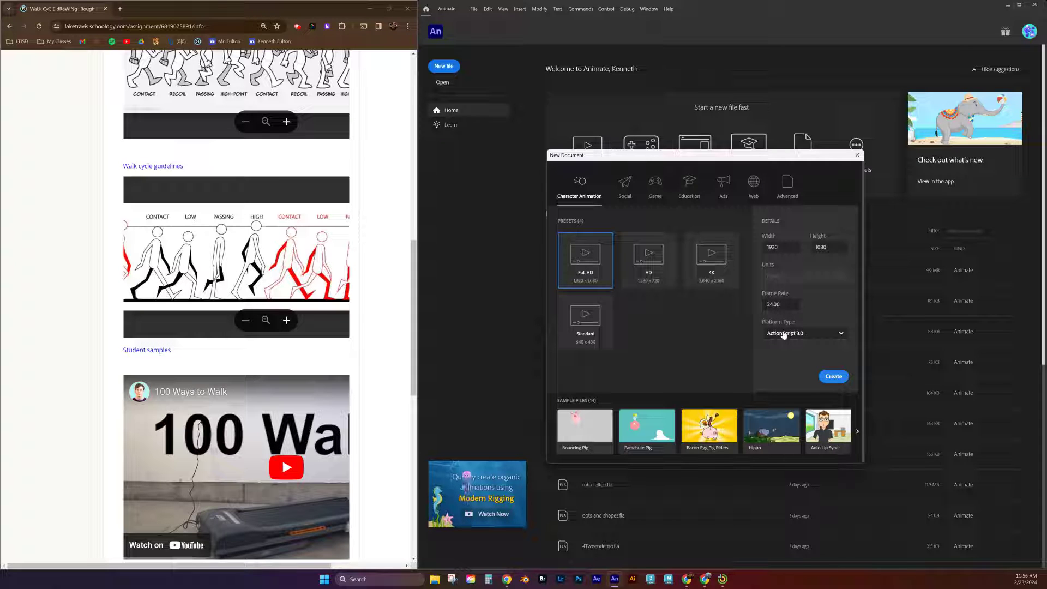
Create a 1920 x 1080 ActionScript 3.0 document at 24 fps and fit the whole stage in view at 50%.
{"action": "left_click", "coordinate": [839, 380]}
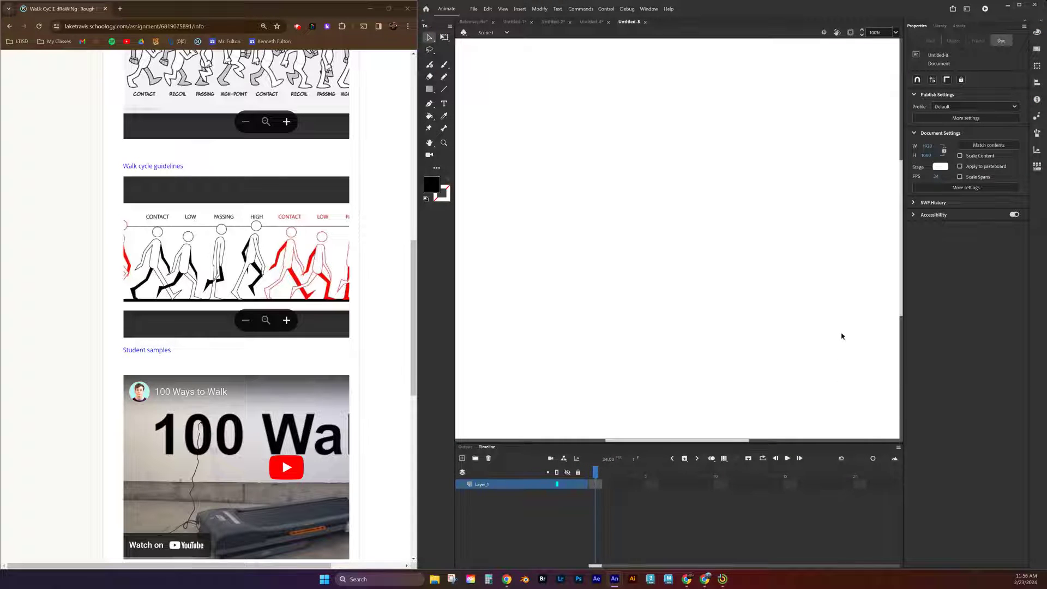
{"action": "left_click", "coordinate": [895, 33]}
{"action": "left_click", "coordinate": [929, 51]}
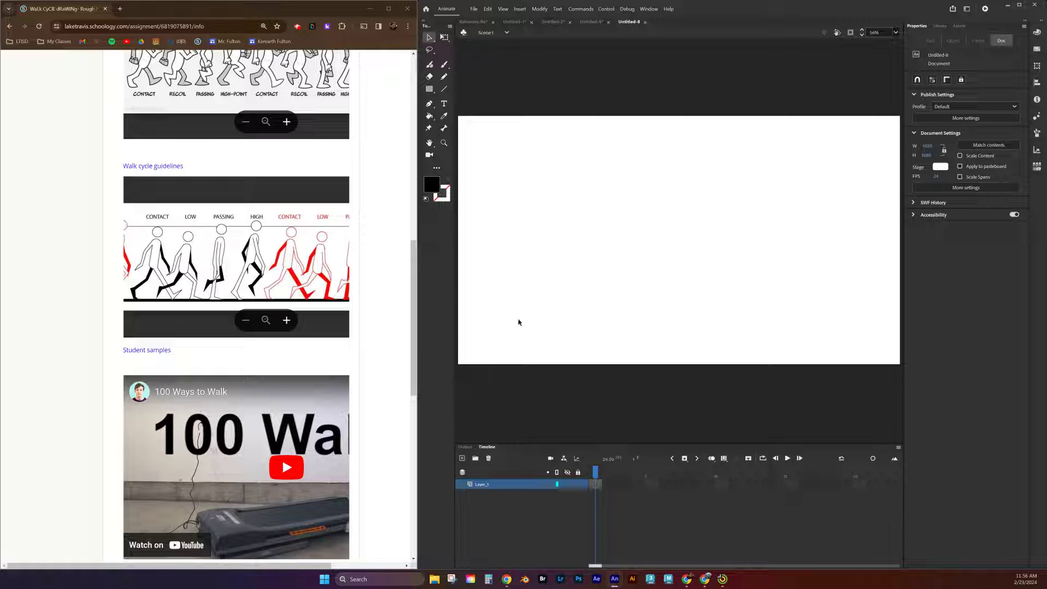
Rename the layer roughpass and extend its frames to frame 17.
{"action": "double_click", "coordinate": [481, 484]}
{"action": "type", "text": "l"}
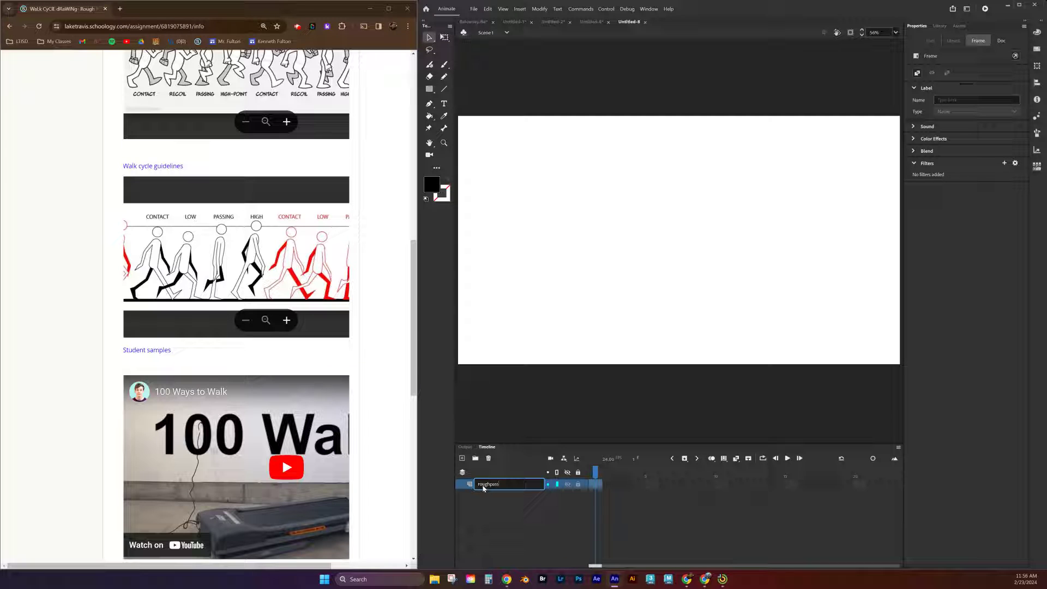
{"action": "key", "text": "Return"}
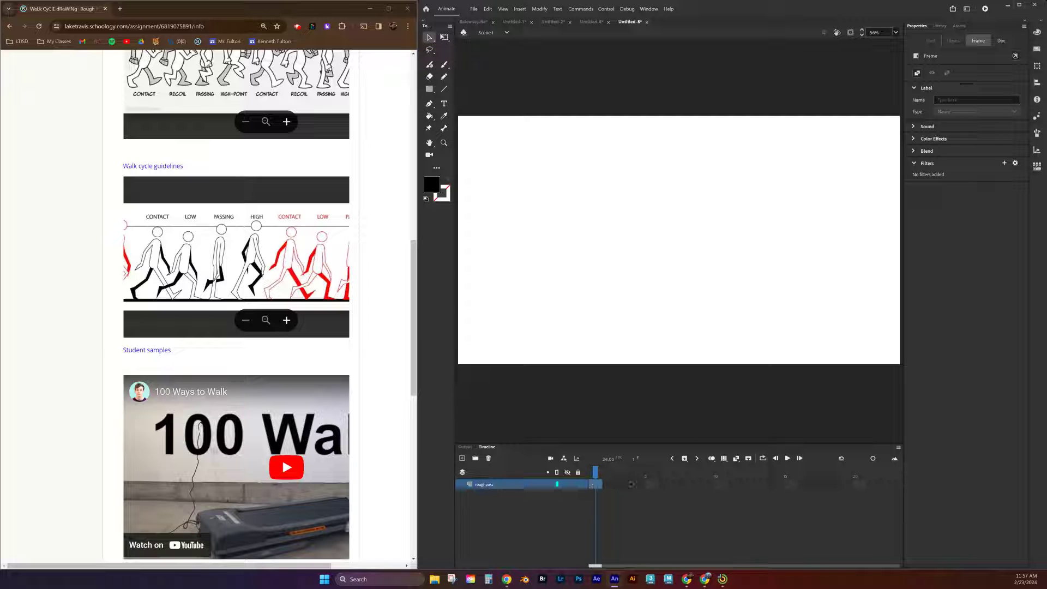
{"action": "left_click", "coordinate": [819, 485]}
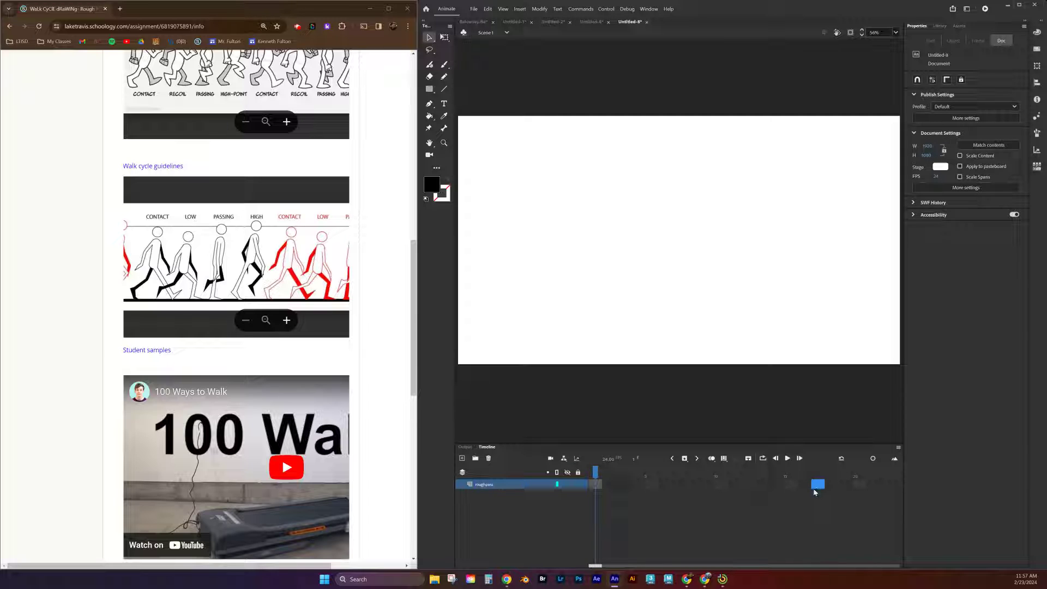
{"action": "key", "text": "F5"}
Sketch the figure's blocky head, neck, torso and pelvis with the Classic Brush on frame 1 of the roughpass layer.
{"action": "left_click", "coordinate": [595, 489]}
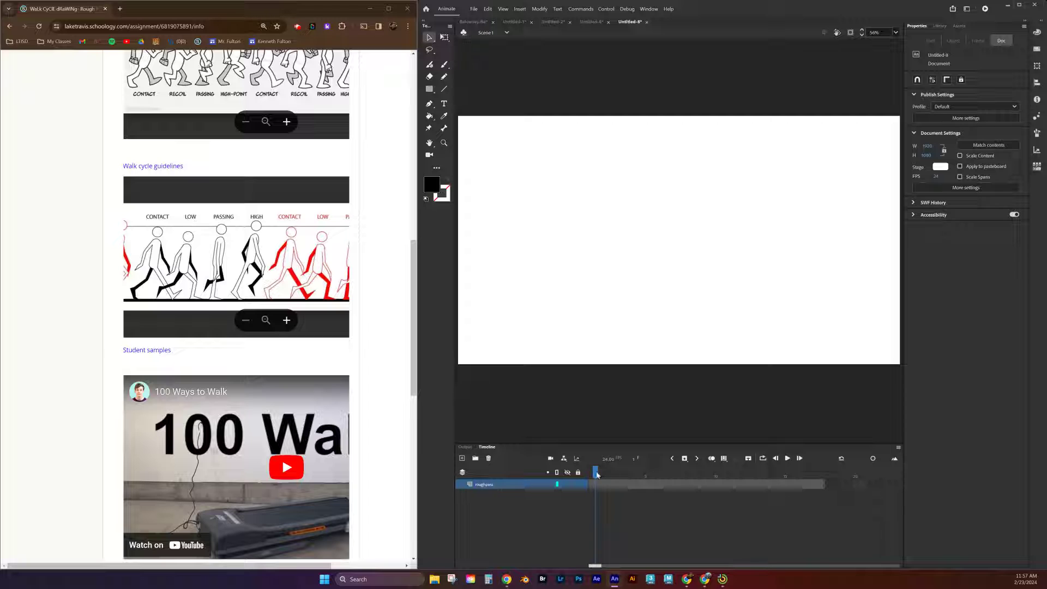
{"action": "left_click", "coordinate": [598, 489]}
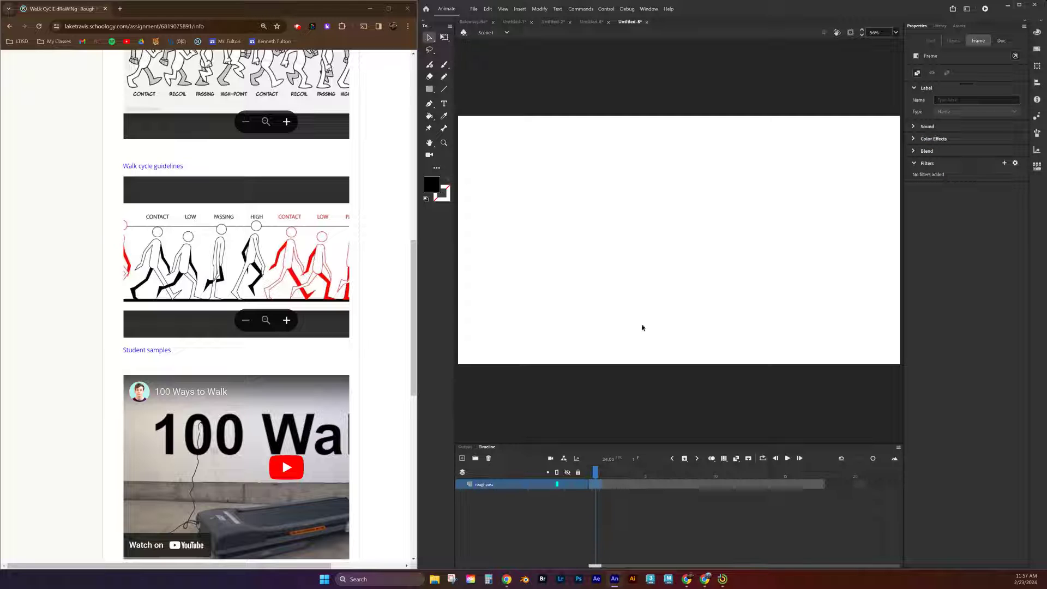
{"action": "left_click", "coordinate": [443, 64]}
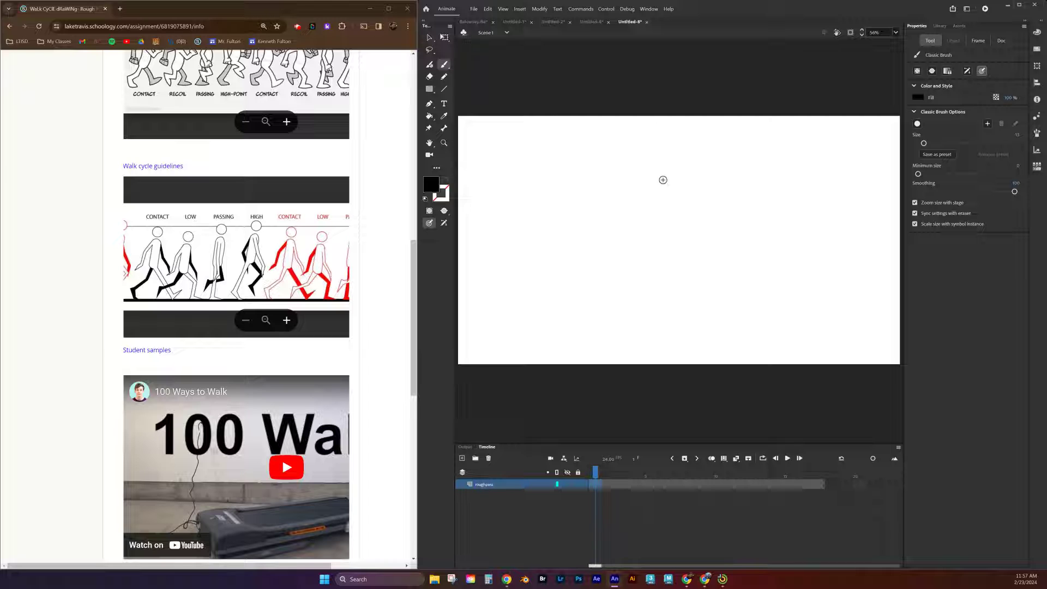
{"action": "mouse_move", "coordinate": [648, 174]}
{"action": "left_mouse_down"}
{"action": "mouse_move", "coordinate": [668, 196]}
{"action": "mouse_move", "coordinate": [675, 173]}
{"action": "mouse_move", "coordinate": [667, 201]}
{"action": "mouse_move", "coordinate": [652, 207]}
{"action": "mouse_move", "coordinate": [669, 210]}
{"action": "mouse_move", "coordinate": [639, 248]}
{"action": "left_mouse_up"}
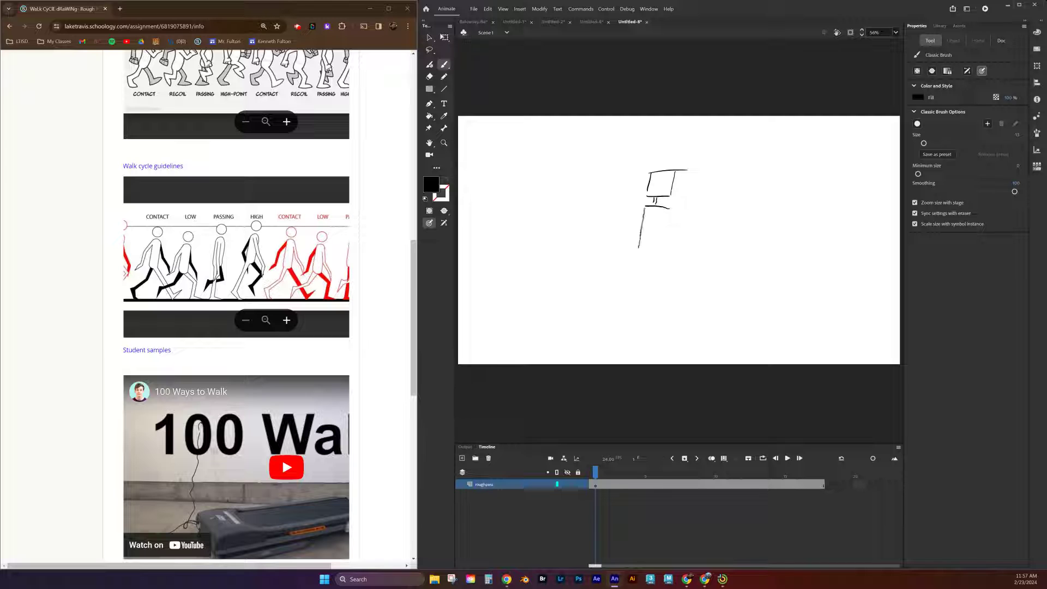
{"action": "mouse_move", "coordinate": [670, 208]}
{"action": "left_mouse_down"}
{"action": "mouse_move", "coordinate": [667, 254]}
{"action": "mouse_move", "coordinate": [635, 265]}
{"action": "mouse_move", "coordinate": [665, 266]}
{"action": "left_mouse_up"}
{"action": "left_click_drag", "start_coordinate": [674, 179], "coordinate": [677, 173]}
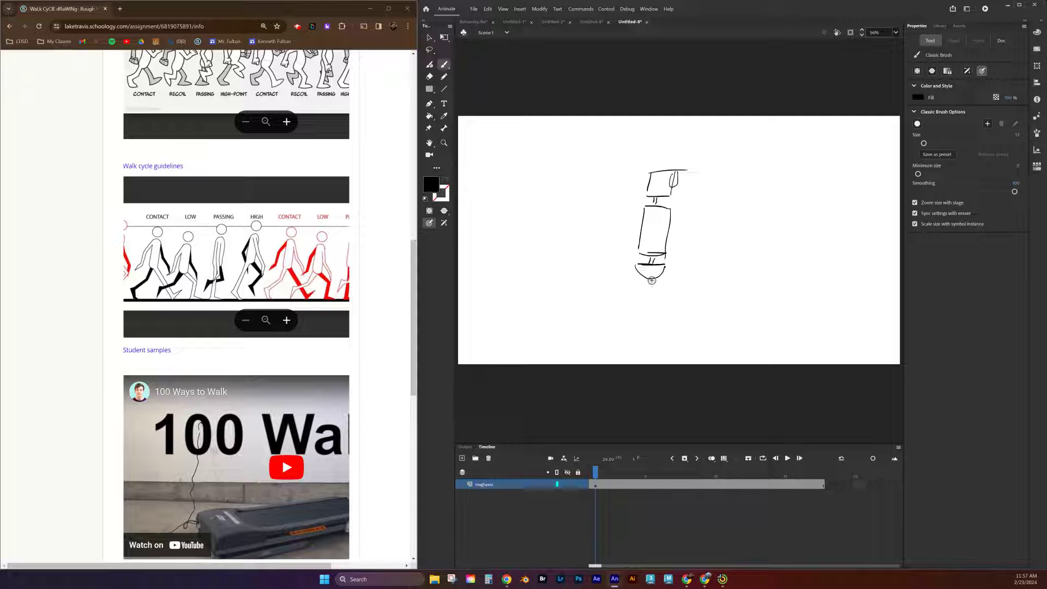
Sketch both legs in the contact pose, the front leg stretched forward on its heel and the back leg trailing on its toes.
{"action": "left_click_drag", "start_coordinate": [653, 275], "coordinate": [670, 309]}
{"action": "mouse_move", "coordinate": [658, 273]}
{"action": "left_mouse_down"}
{"action": "mouse_move", "coordinate": [671, 306]}
{"action": "mouse_move", "coordinate": [655, 281]}
{"action": "mouse_move", "coordinate": [696, 357]}
{"action": "left_mouse_up"}
{"action": "key", "text": "ctrl+z"}
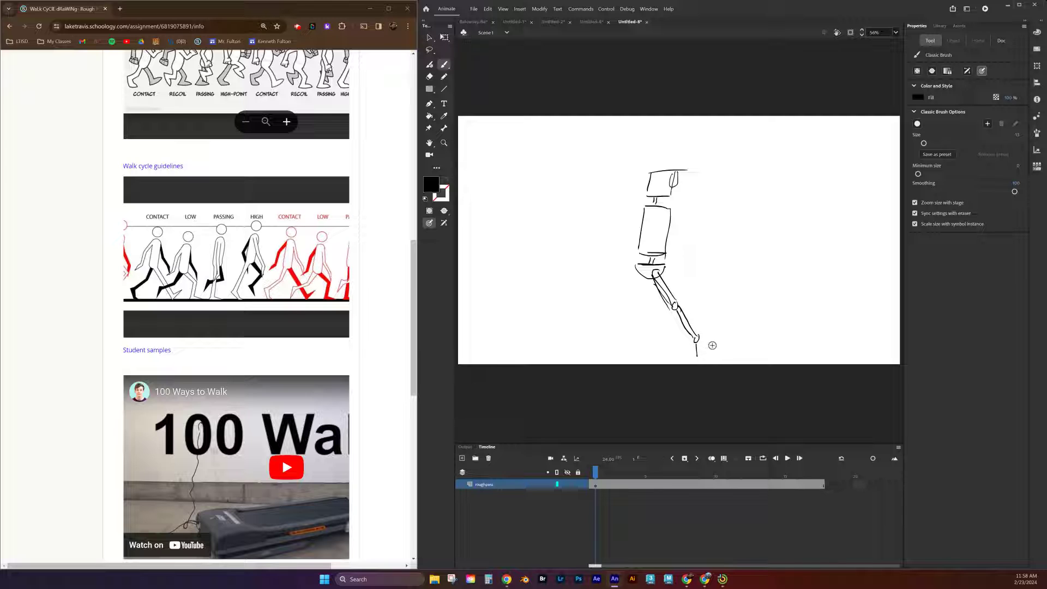
{"action": "mouse_move", "coordinate": [695, 340]}
{"action": "left_mouse_down"}
{"action": "mouse_move", "coordinate": [705, 358]}
{"action": "mouse_move", "coordinate": [726, 331]}
{"action": "left_mouse_up"}
{"action": "mouse_move", "coordinate": [643, 277]}
{"action": "left_mouse_down"}
{"action": "mouse_move", "coordinate": [636, 301]}
{"action": "mouse_move", "coordinate": [599, 334]}
{"action": "mouse_move", "coordinate": [600, 353]}
{"action": "mouse_move", "coordinate": [621, 353]}
{"action": "left_mouse_up"}
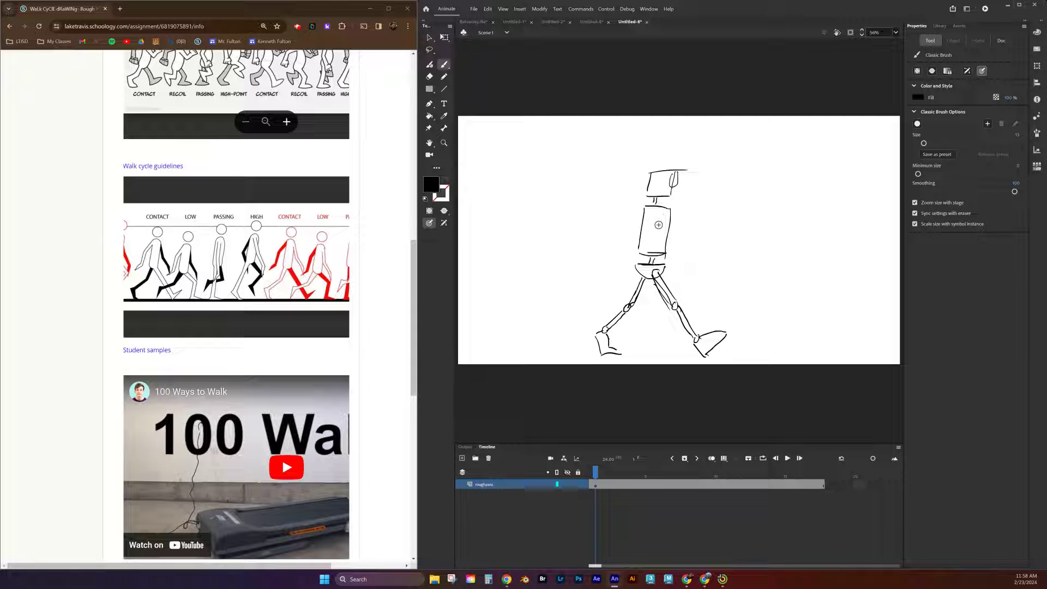
Sketch both arms of the contact pose, one swinging forward and the other bent behind the torso.
{"action": "left_click_drag", "start_coordinate": [671, 214], "coordinate": [693, 289]}
{"action": "key", "text": "ctrl+z"}
{"action": "mouse_move", "coordinate": [651, 211]}
{"action": "left_mouse_down"}
{"action": "mouse_move", "coordinate": [611, 241]}
{"action": "mouse_move", "coordinate": [602, 275]}
{"action": "left_mouse_up"}
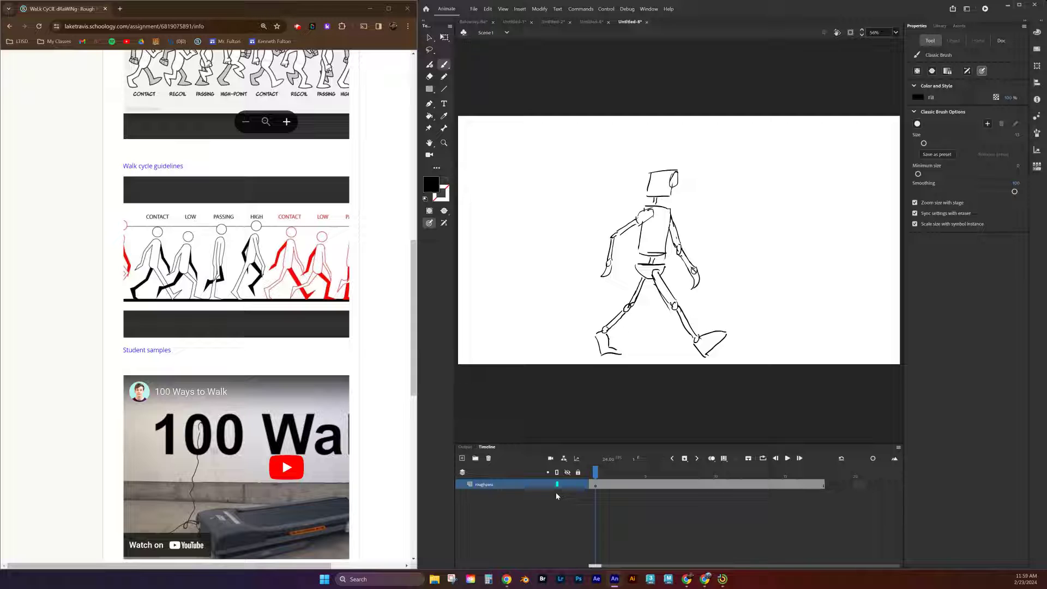
Add a new layer beneath roughpass and name it guides.
{"action": "left_click", "coordinate": [461, 458]}
{"action": "left_click_drag", "start_coordinate": [488, 489], "coordinate": [488, 498]}
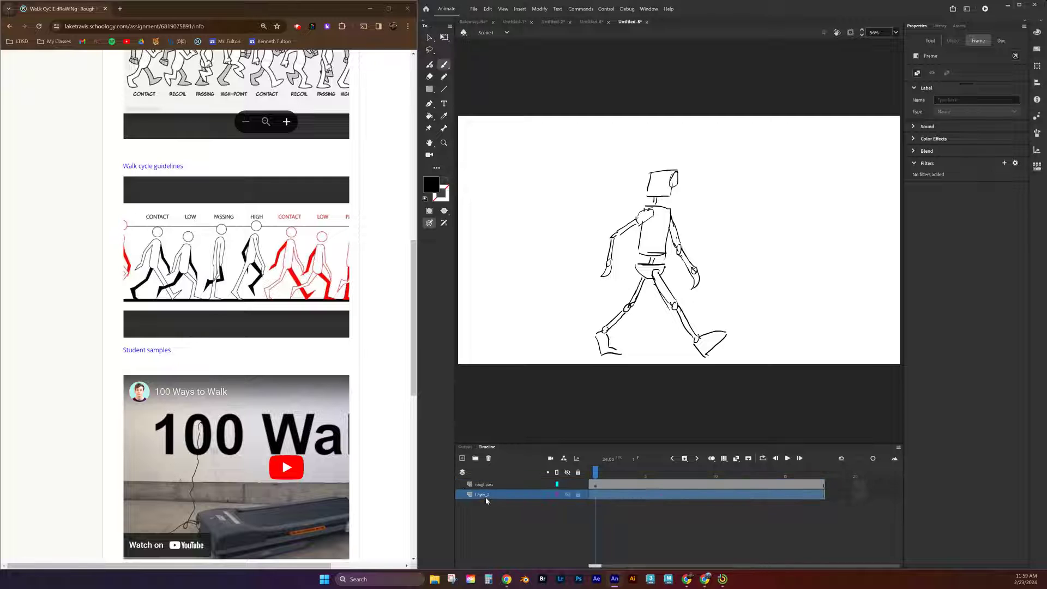
{"action": "double_click", "coordinate": [483, 493]}
{"action": "type", "text": "Bi"}
{"action": "type", "text": "ides"}
{"action": "key", "text": "Return"}
Draw a straight horizontal line about 1100 px long just above the figure's head on the guides layer.
{"action": "left_click", "coordinate": [594, 495]}
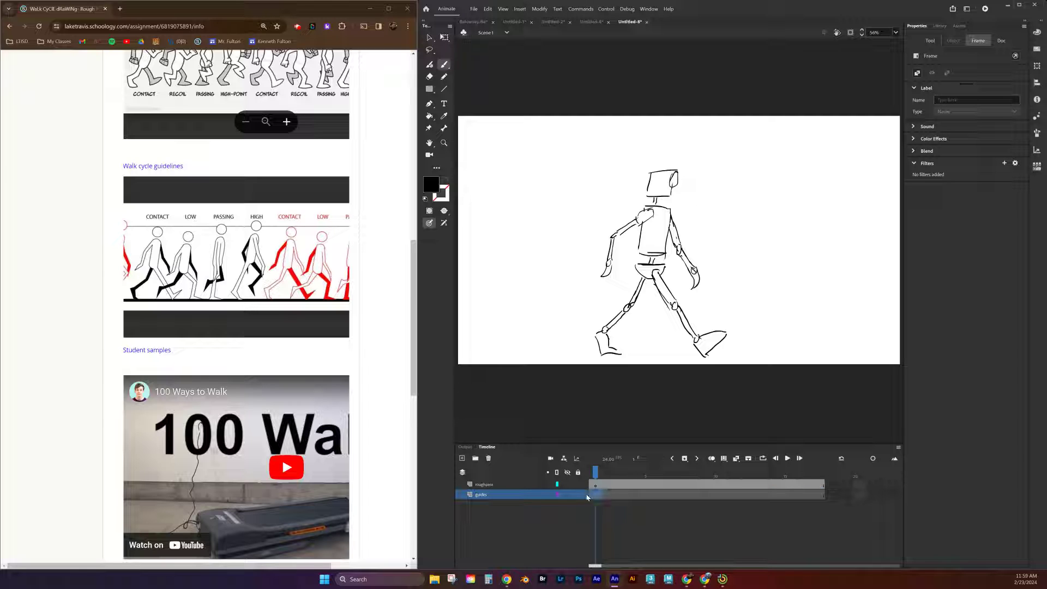
{"action": "left_click", "coordinate": [593, 496]}
{"action": "left_click", "coordinate": [444, 89]}
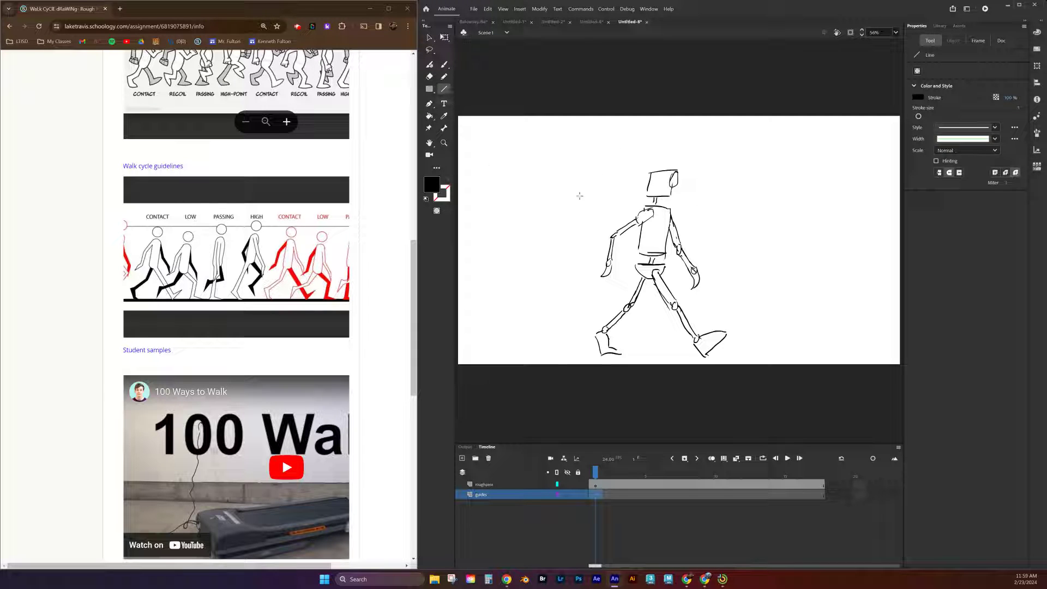
{"action": "left_click_drag", "start_coordinate": [533, 163], "coordinate": [777, 162]}
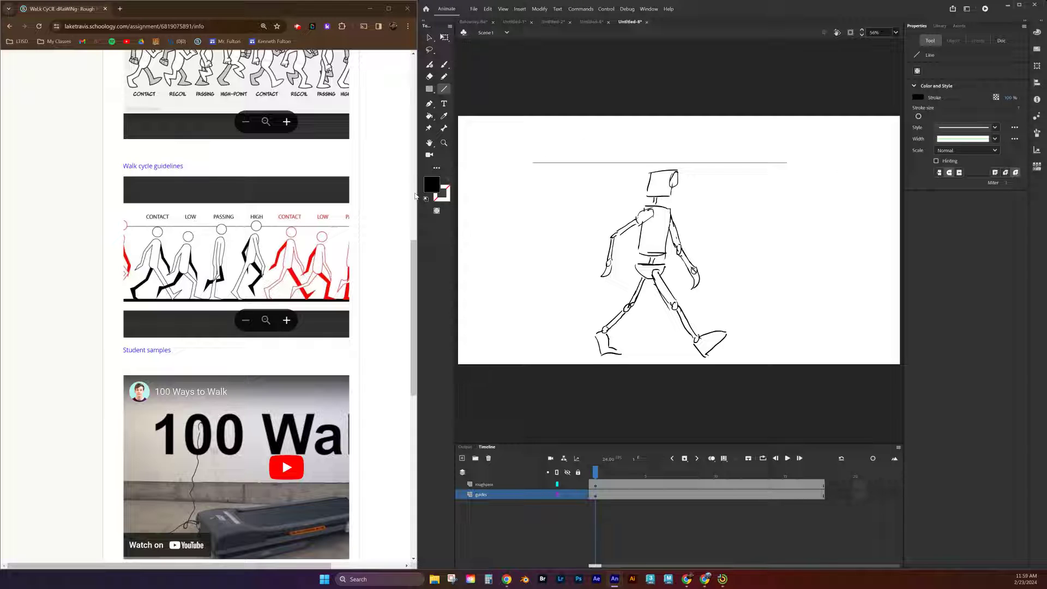
Move the horizontal guide line down until it touches the top of the figure's head.
{"action": "left_click", "coordinate": [429, 37]}
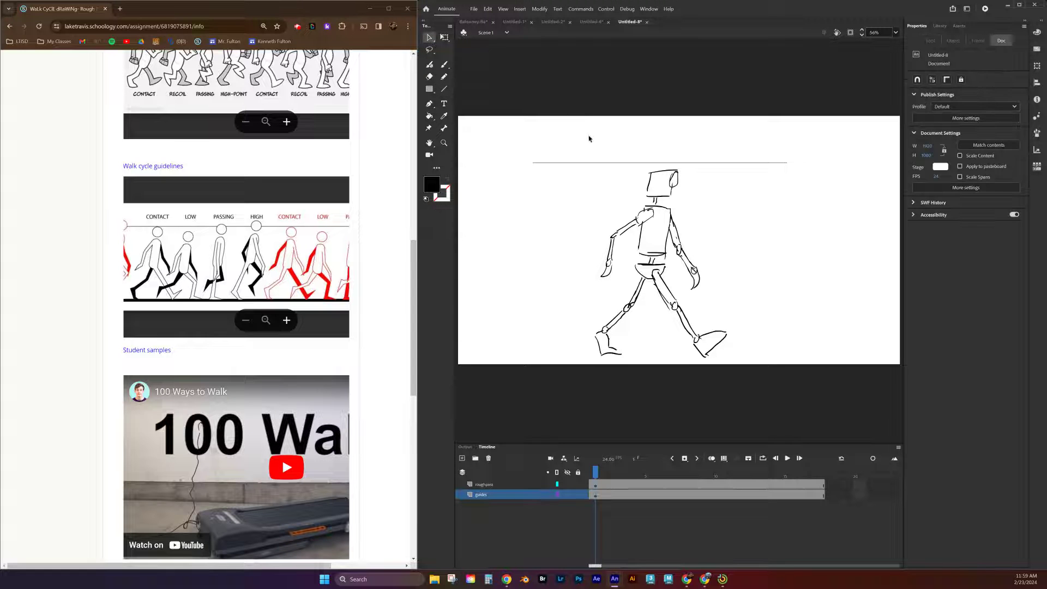
{"action": "left_click", "coordinate": [609, 163]}
{"action": "key", "text": "Down"}
{"action": "key", "text": "Down"}
{"action": "key", "text": "Down"}
{"action": "key", "text": "Down"}
{"action": "key", "text": "Down"}
{"action": "key", "text": "Down"}
{"action": "key", "text": "Down"}
{"action": "key", "text": "Down"}
{"action": "key", "text": "Down"}
{"action": "key", "text": "Down"}
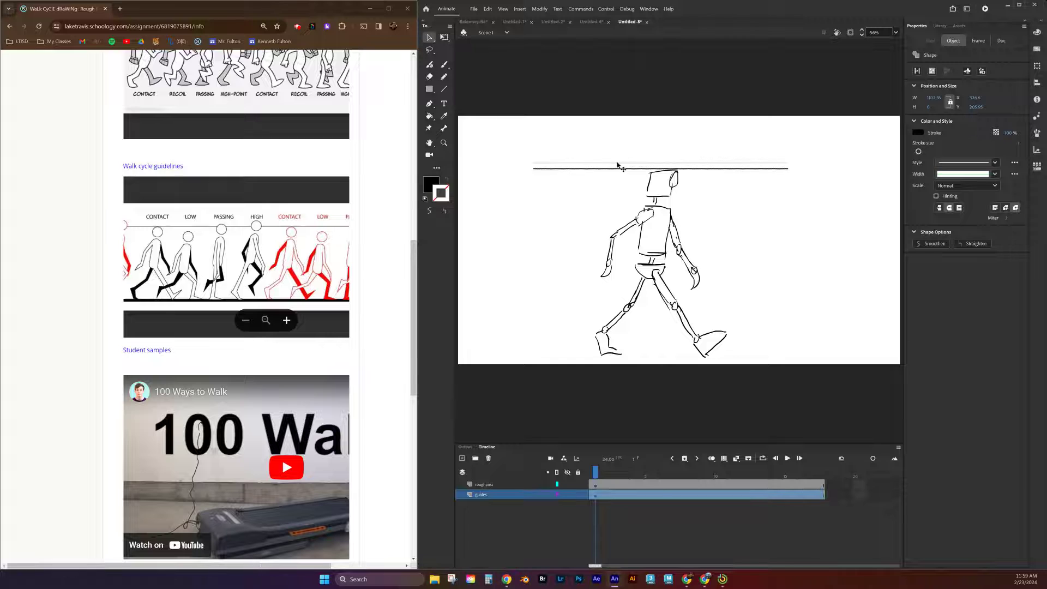
{"action": "left_click_drag", "start_coordinate": [619, 166], "coordinate": [619, 168]}
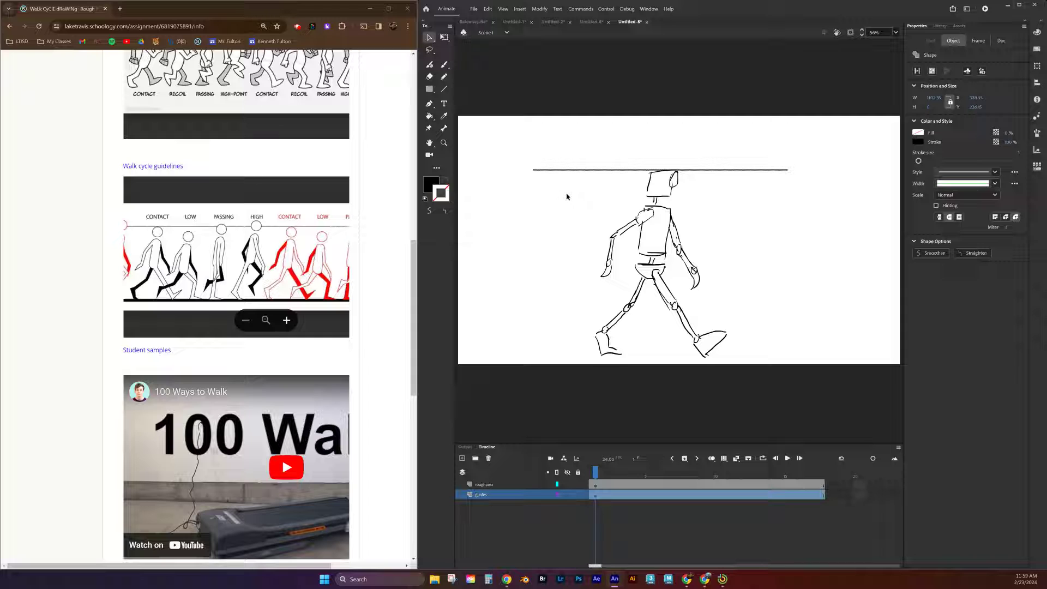
Duplicate the head guide line, place the copy under the feet as a ground line, and lock the guides layer.
{"action": "key", "text": "ctrl+v"}
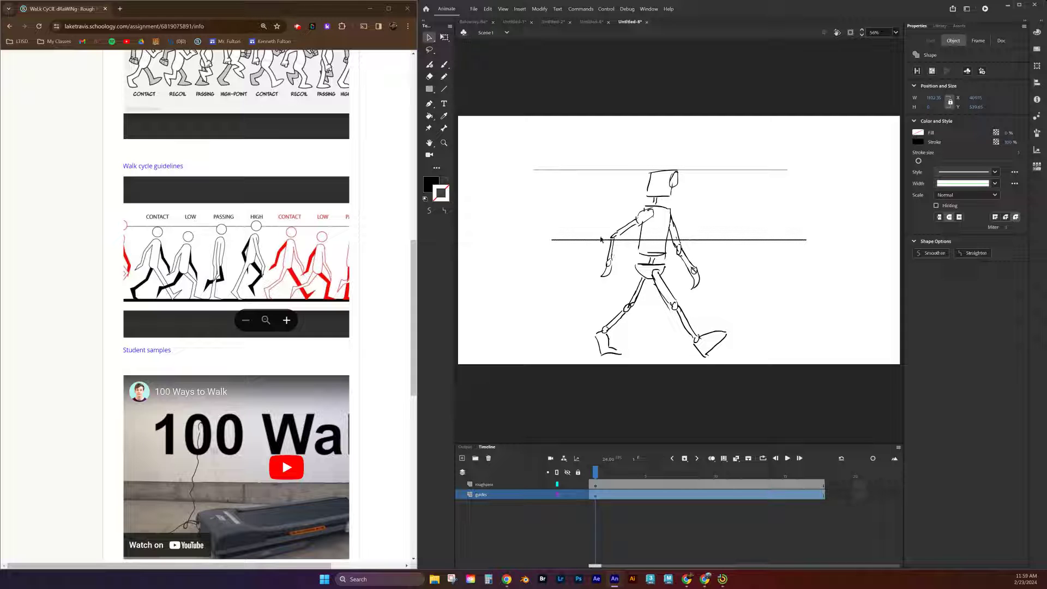
{"action": "key", "text": "shift+Down"}
{"action": "key", "text": "shift+Down"}
{"action": "key", "text": "shift+Down"}
{"action": "key", "text": "shift+Down"}
{"action": "key", "text": "shift+Down"}
{"action": "key", "text": "shift+Down"}
{"action": "key", "text": "shift+Down"}
{"action": "key", "text": "shift+Down"}
{"action": "key", "text": "shift+Down"}
{"action": "key", "text": "shift+Down"}
{"action": "key", "text": "shift+Down"}
{"action": "key", "text": "shift+Down"}
{"action": "key", "text": "shift+Down"}
{"action": "key", "text": "shift+Down"}
{"action": "key", "text": "shift+Down"}
{"action": "key", "text": "shift+Down"}
{"action": "key", "text": "shift+Down"}
{"action": "key", "text": "shift+Down"}
{"action": "key", "text": "shift+Down"}
{"action": "key", "text": "shift+Down"}
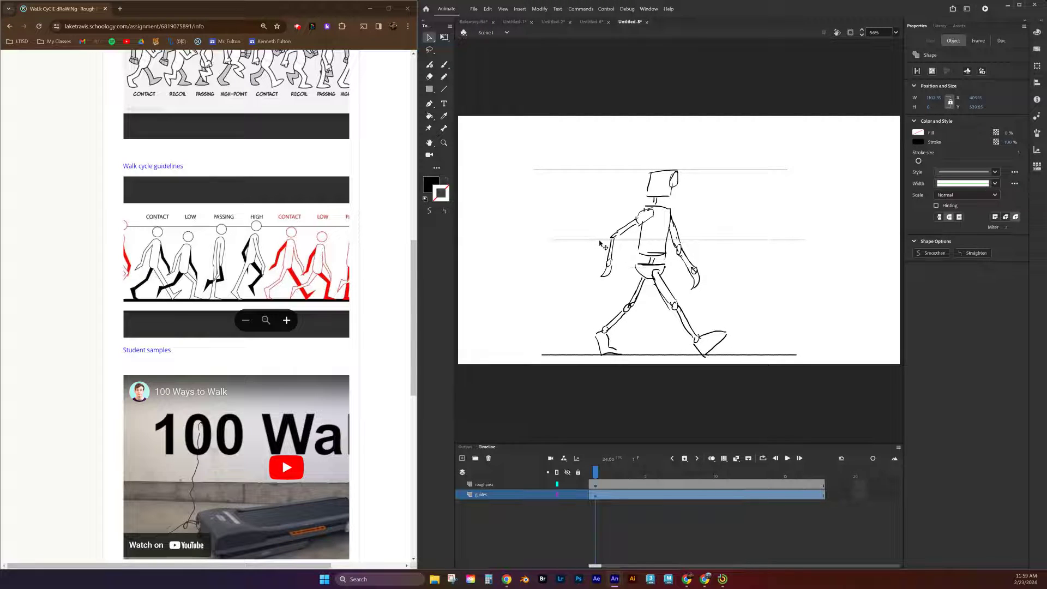
{"action": "key", "text": "Down"}
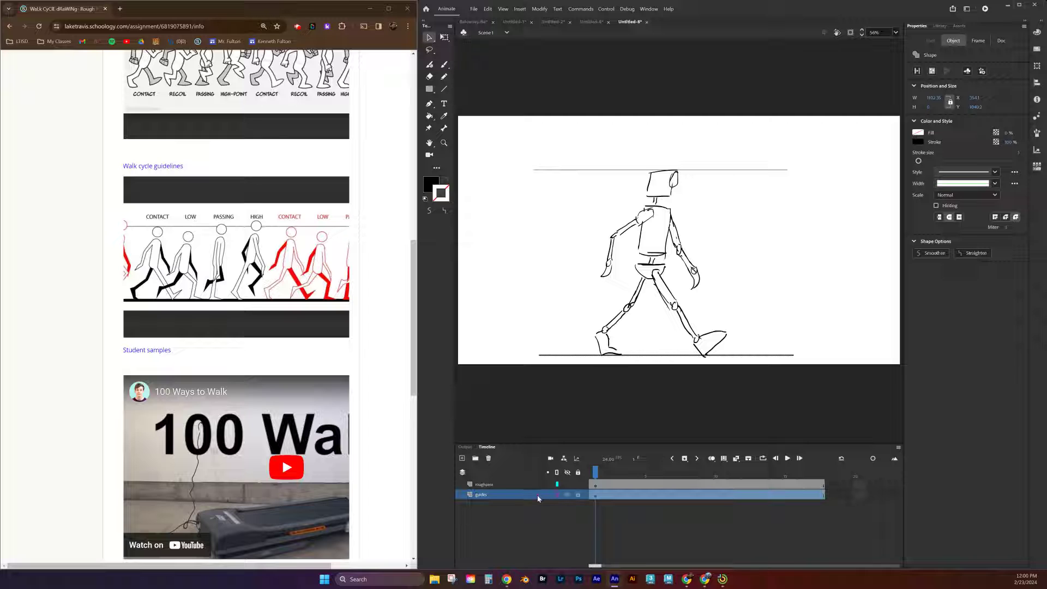
{"action": "left_click", "coordinate": [578, 495]}
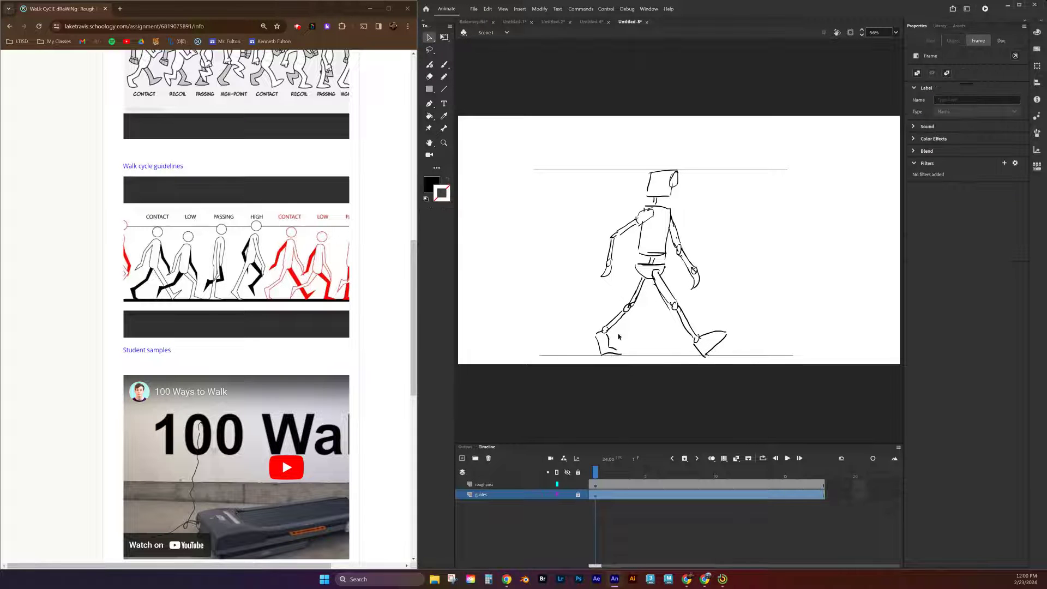
Shade in the far arm and far leg of the contact pose with the Classic Brush on the roughpass layer.
{"action": "left_click", "coordinate": [596, 486]}
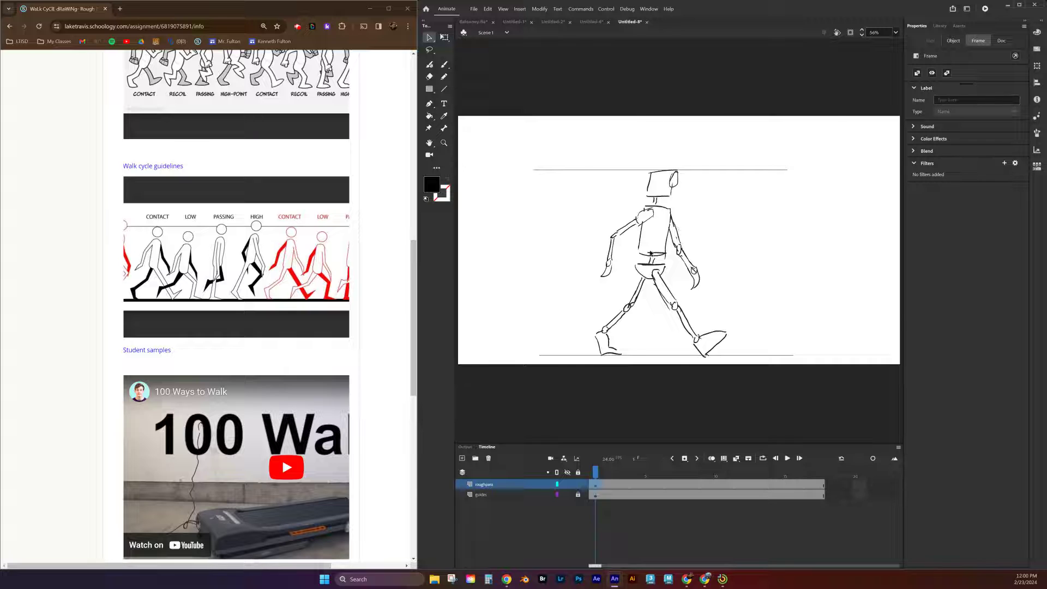
{"action": "scroll", "coordinate": [651, 253], "scroll_direction": "up", "scroll_amount": 2}
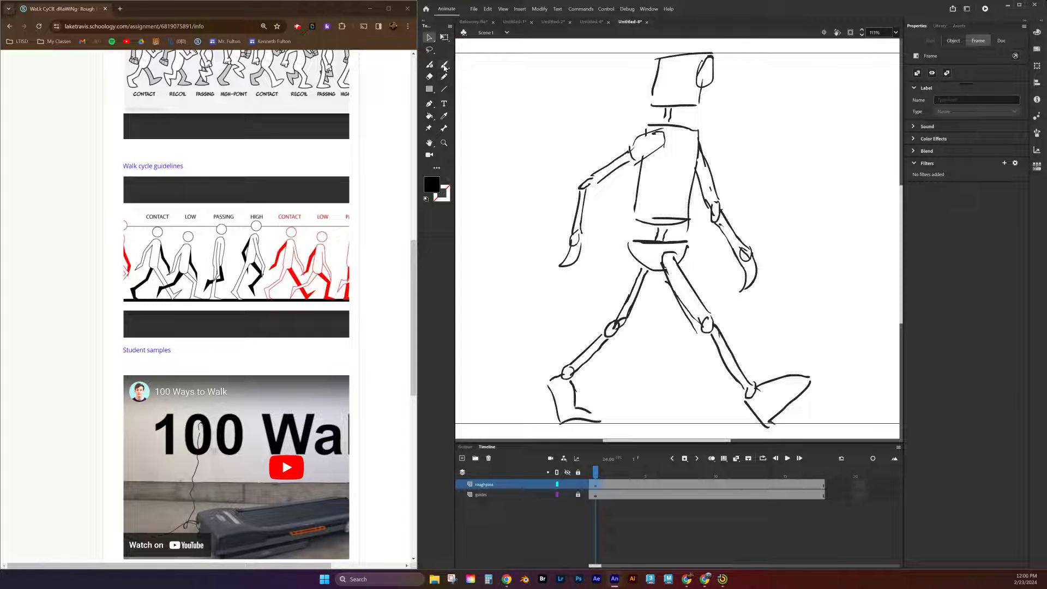
{"action": "left_click", "coordinate": [444, 65]}
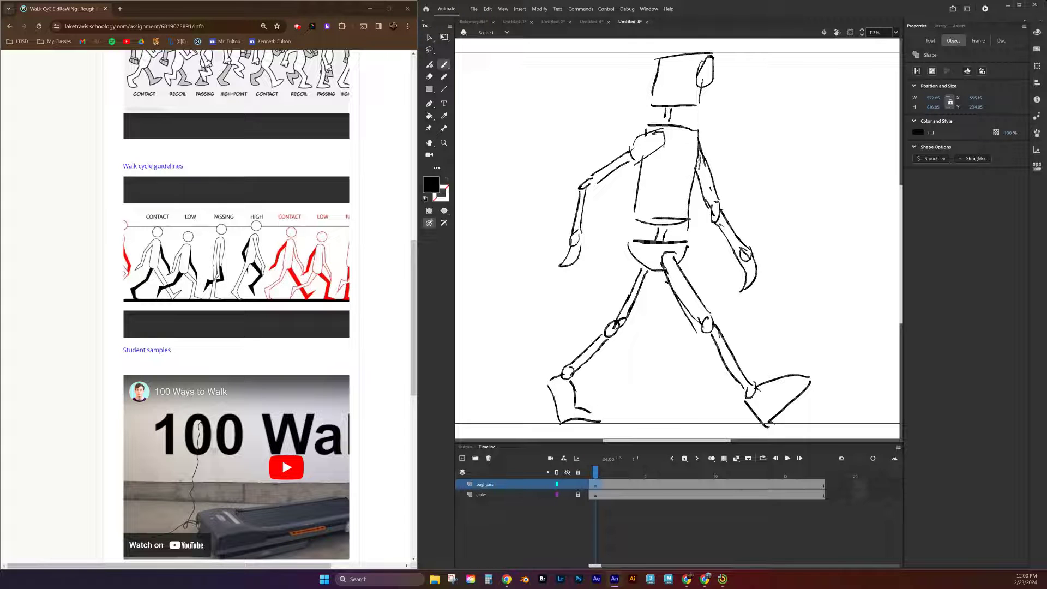
{"action": "left_click_drag", "start_coordinate": [698, 158], "coordinate": [751, 281]}
{"action": "mouse_move", "coordinate": [641, 285]}
{"action": "left_mouse_down"}
{"action": "mouse_move", "coordinate": [644, 272]}
{"action": "mouse_move", "coordinate": [627, 311]}
{"action": "left_mouse_up"}
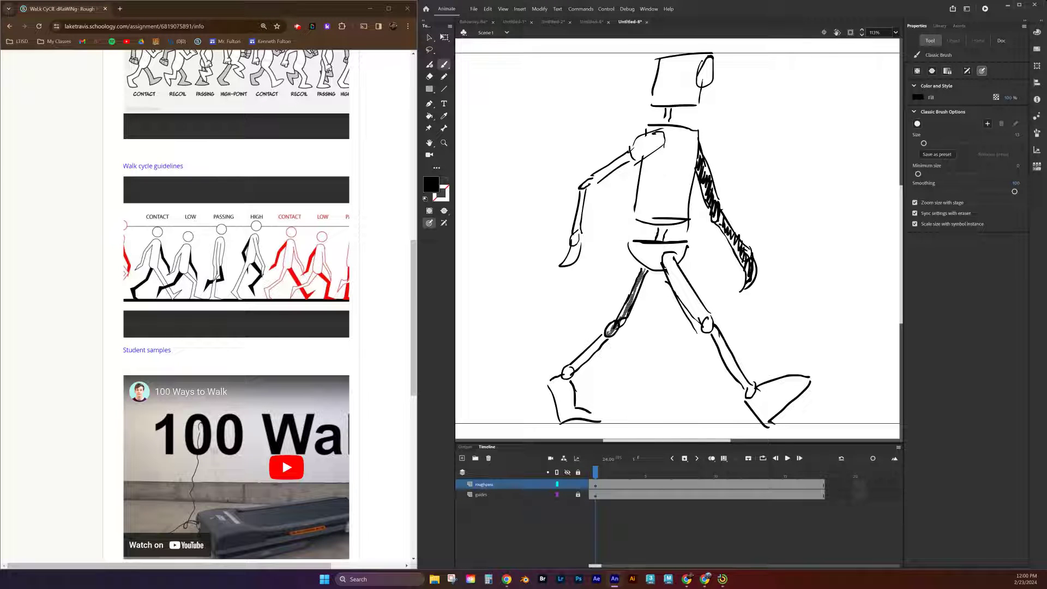
{"action": "mouse_move", "coordinate": [597, 342]}
{"action": "left_mouse_down"}
{"action": "mouse_move", "coordinate": [553, 383]}
{"action": "mouse_move", "coordinate": [568, 412]}
{"action": "mouse_move", "coordinate": [597, 417]}
{"action": "left_mouse_up"}
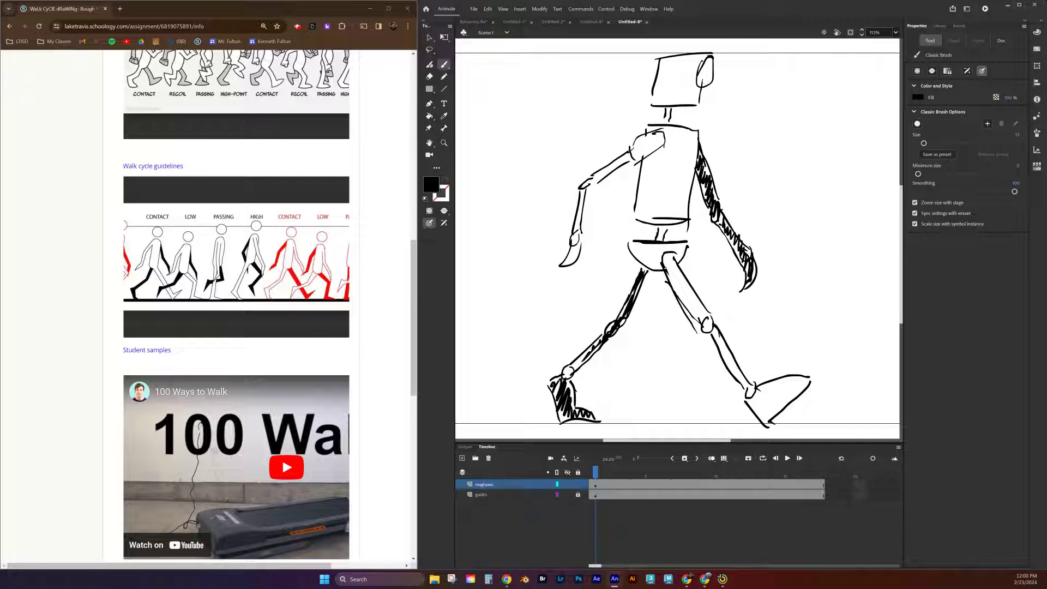
{"action": "left_click_drag", "start_coordinate": [605, 336], "coordinate": [600, 342]}
Insert a blank keyframe at frame 3 of the roughpass layer and turn on onion skinning.
{"action": "left_click", "coordinate": [624, 485]}
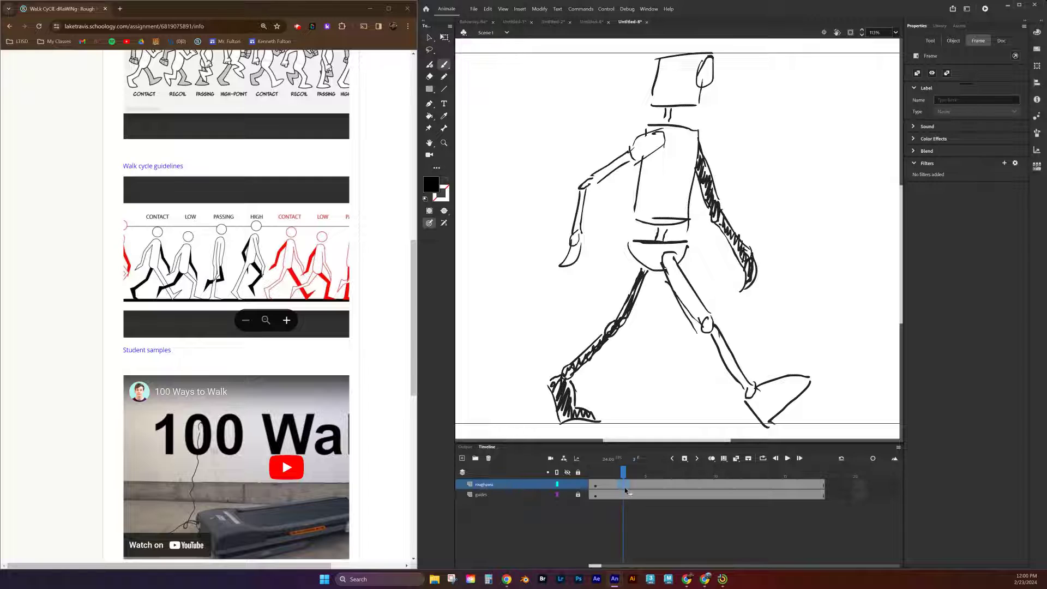
{"action": "key", "text": "F7"}
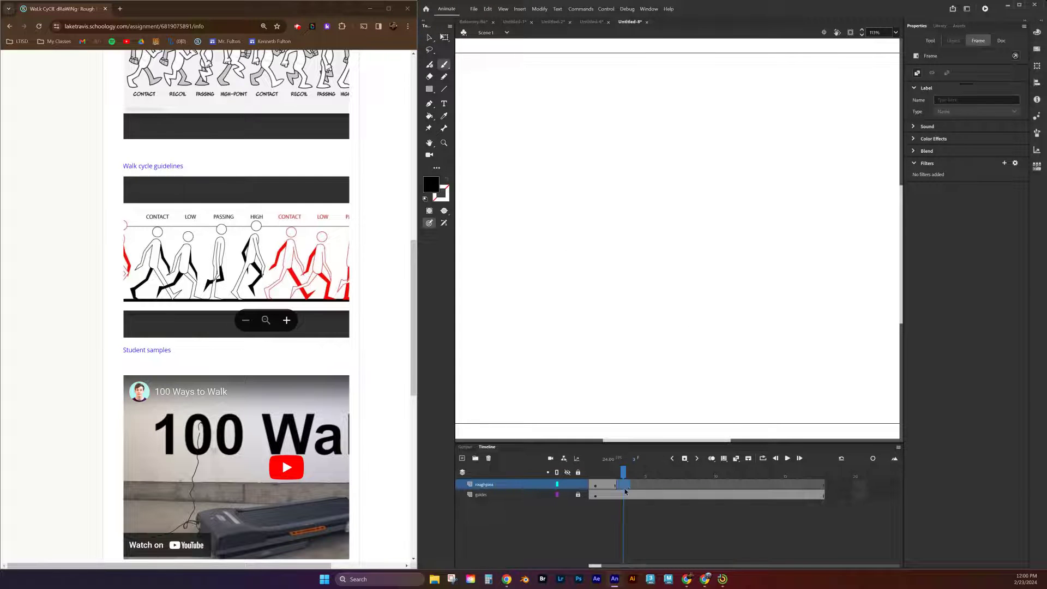
{"action": "left_click", "coordinate": [712, 460]}
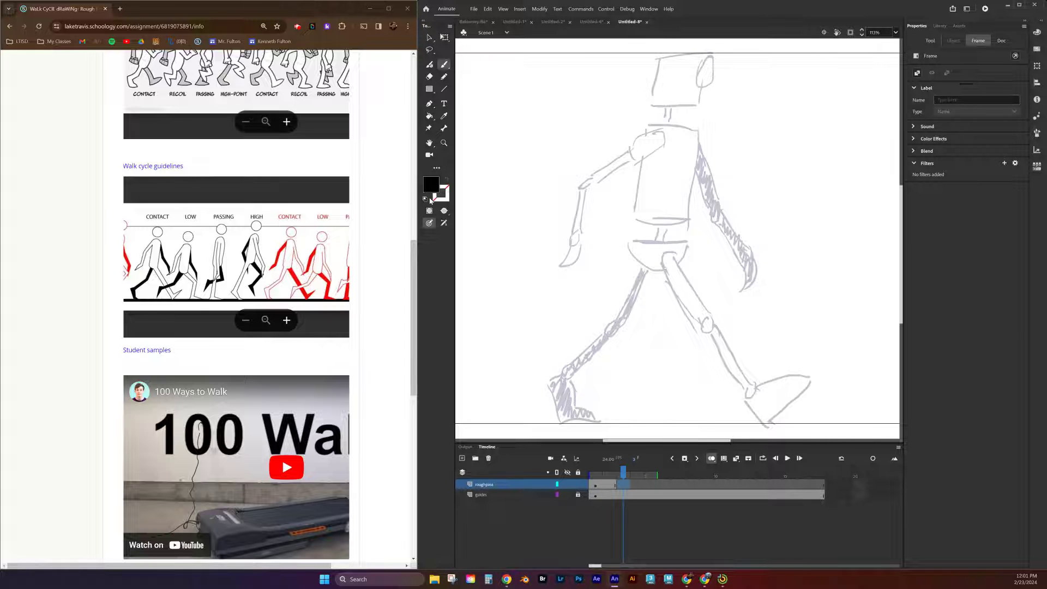
Draw the head, neck, torso and pelvis of the low pose slightly lower than the onion-skinned contact pose.
{"action": "left_click", "coordinate": [657, 85]}
{"action": "mouse_move", "coordinate": [657, 85]}
{"action": "left_mouse_down"}
{"action": "mouse_move", "coordinate": [706, 83]}
{"action": "mouse_move", "coordinate": [651, 127]}
{"action": "mouse_move", "coordinate": [686, 132]}
{"action": "left_mouse_up"}
{"action": "mouse_move", "coordinate": [710, 86]}
{"action": "left_mouse_down"}
{"action": "mouse_move", "coordinate": [702, 134]}
{"action": "mouse_move", "coordinate": [681, 142]}
{"action": "left_mouse_up"}
{"action": "mouse_move", "coordinate": [687, 135]}
{"action": "left_mouse_down"}
{"action": "mouse_move", "coordinate": [703, 142]}
{"action": "mouse_move", "coordinate": [633, 229]}
{"action": "left_mouse_up"}
{"action": "mouse_move", "coordinate": [702, 144]}
{"action": "left_mouse_down"}
{"action": "mouse_move", "coordinate": [685, 237]}
{"action": "mouse_move", "coordinate": [660, 248]}
{"action": "mouse_move", "coordinate": [687, 251]}
{"action": "mouse_move", "coordinate": [635, 267]}
{"action": "mouse_move", "coordinate": [668, 280]}
{"action": "mouse_move", "coordinate": [685, 267]}
{"action": "left_mouse_up"}
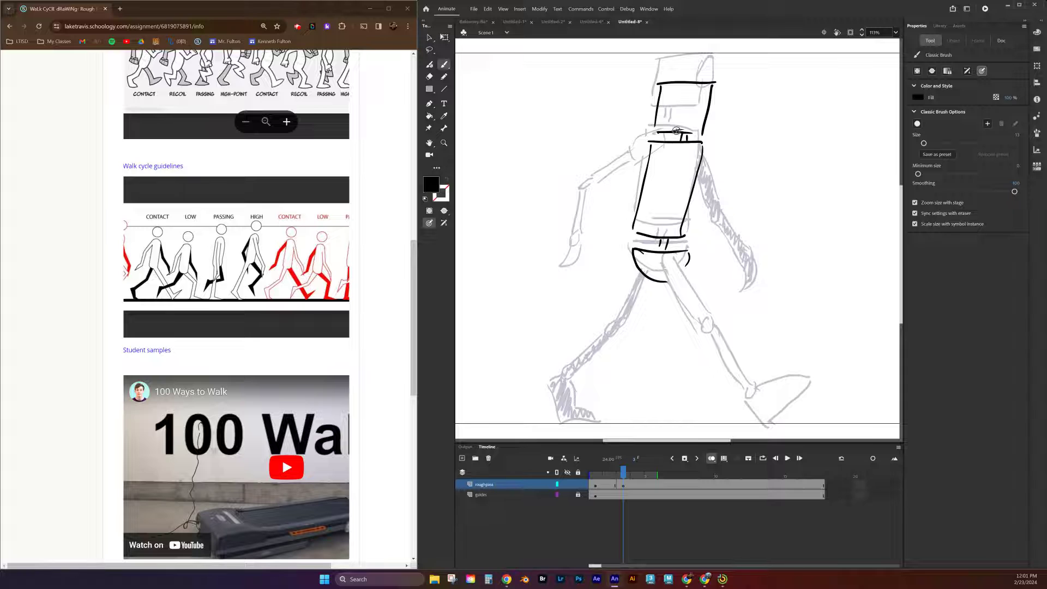
{"action": "mouse_move", "coordinate": [710, 91]}
{"action": "left_mouse_down"}
{"action": "mouse_move", "coordinate": [702, 115]}
{"action": "mouse_move", "coordinate": [713, 93]}
{"action": "left_mouse_up"}
Draw the low pose's arms closer to the body and its bent front leg with the foot flat on the ground line.
{"action": "mouse_move", "coordinate": [652, 147]}
{"action": "left_mouse_down"}
{"action": "mouse_move", "coordinate": [642, 174]}
{"action": "mouse_move", "coordinate": [653, 150]}
{"action": "mouse_move", "coordinate": [609, 196]}
{"action": "mouse_move", "coordinate": [607, 250]}
{"action": "left_mouse_up"}
{"action": "mouse_move", "coordinate": [613, 204]}
{"action": "left_mouse_down"}
{"action": "mouse_move", "coordinate": [612, 248]}
{"action": "mouse_move", "coordinate": [589, 275]}
{"action": "left_mouse_up"}
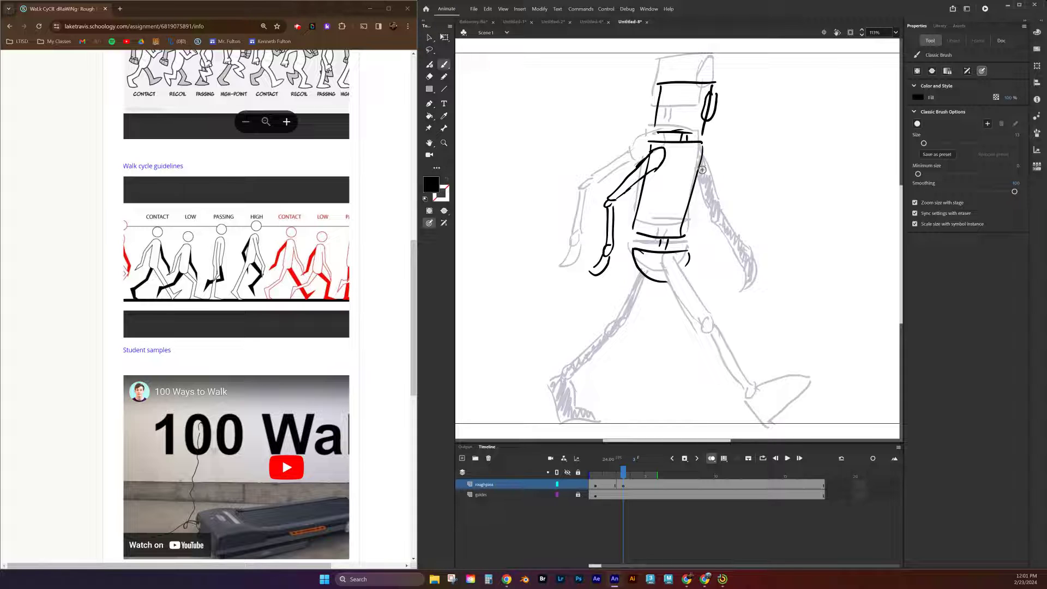
{"action": "mouse_move", "coordinate": [700, 157]}
{"action": "left_mouse_down"}
{"action": "mouse_move", "coordinate": [726, 269]}
{"action": "mouse_move", "coordinate": [671, 282]}
{"action": "mouse_move", "coordinate": [711, 327]}
{"action": "left_mouse_up"}
{"action": "mouse_move", "coordinate": [669, 281]}
{"action": "left_mouse_down"}
{"action": "mouse_move", "coordinate": [707, 327]}
{"action": "mouse_move", "coordinate": [712, 403]}
{"action": "left_mouse_up"}
{"action": "mouse_move", "coordinate": [707, 342]}
{"action": "left_mouse_down"}
{"action": "mouse_move", "coordinate": [706, 400]}
{"action": "mouse_move", "coordinate": [739, 411]}
{"action": "mouse_move", "coordinate": [701, 427]}
{"action": "mouse_move", "coordinate": [745, 421]}
{"action": "left_mouse_up"}
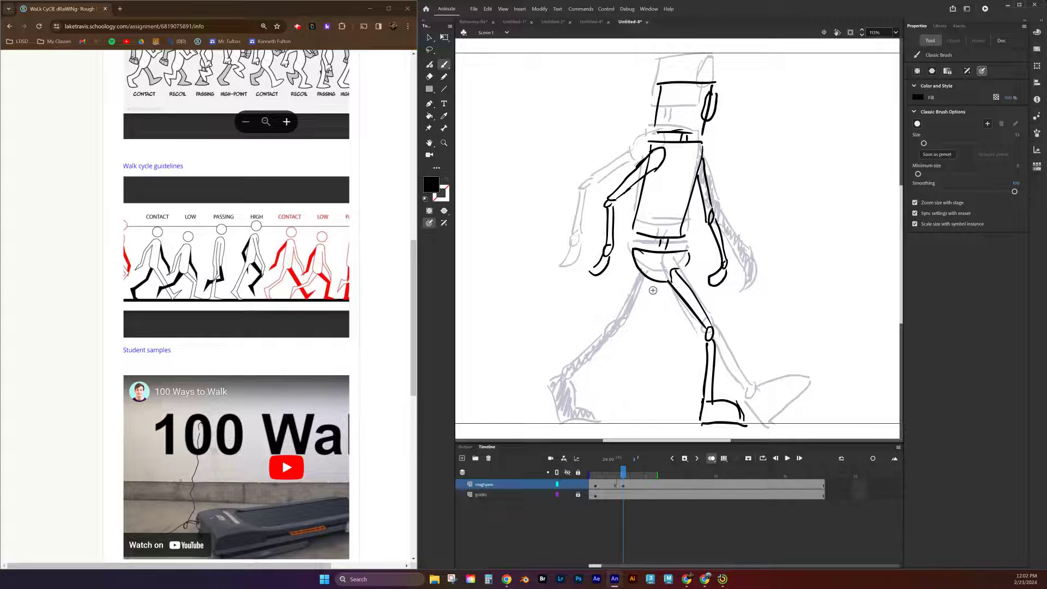
Draw the low pose's trailing leg stretched behind the body with its heel raised and toes on the ground line.
{"action": "left_click_drag", "start_coordinate": [653, 283], "coordinate": [611, 327]}
{"action": "mouse_move", "coordinate": [611, 327]}
{"action": "left_mouse_down"}
{"action": "mouse_move", "coordinate": [557, 369]}
{"action": "mouse_move", "coordinate": [606, 336]}
{"action": "mouse_move", "coordinate": [562, 379]}
{"action": "mouse_move", "coordinate": [555, 374]}
{"action": "mouse_move", "coordinate": [547, 412]}
{"action": "mouse_move", "coordinate": [560, 421]}
{"action": "left_mouse_up"}
{"action": "left_click_drag", "start_coordinate": [544, 378], "coordinate": [552, 427]}
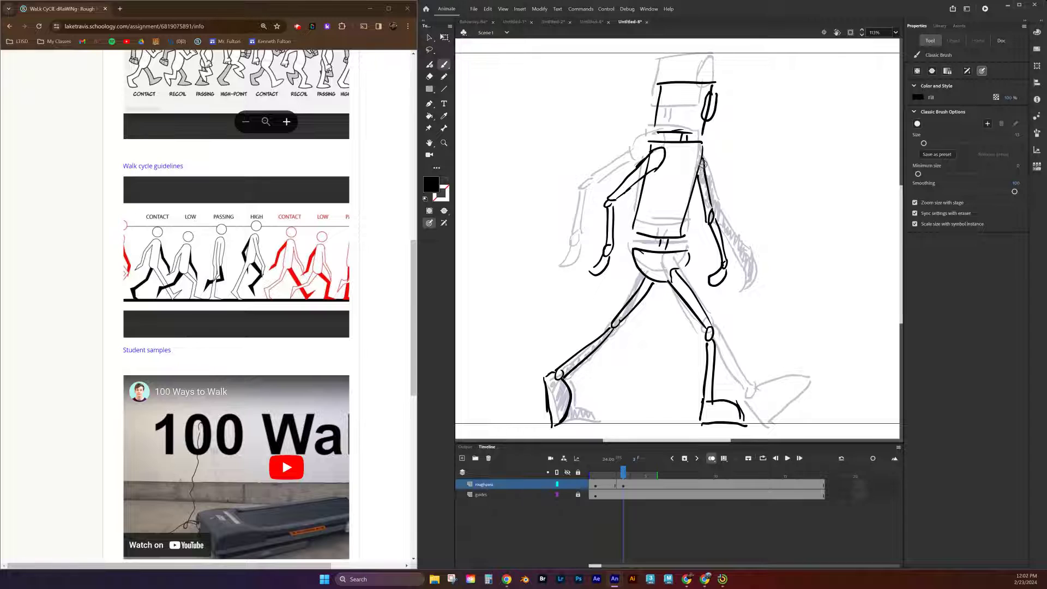
Shade in the far arm, trailing leg and rear foot of the low pose.
{"action": "left_click_drag", "start_coordinate": [709, 210], "coordinate": [721, 257]}
{"action": "mouse_move", "coordinate": [641, 289]}
{"action": "left_mouse_down"}
{"action": "mouse_move", "coordinate": [650, 280]}
{"action": "mouse_move", "coordinate": [612, 327]}
{"action": "left_mouse_up"}
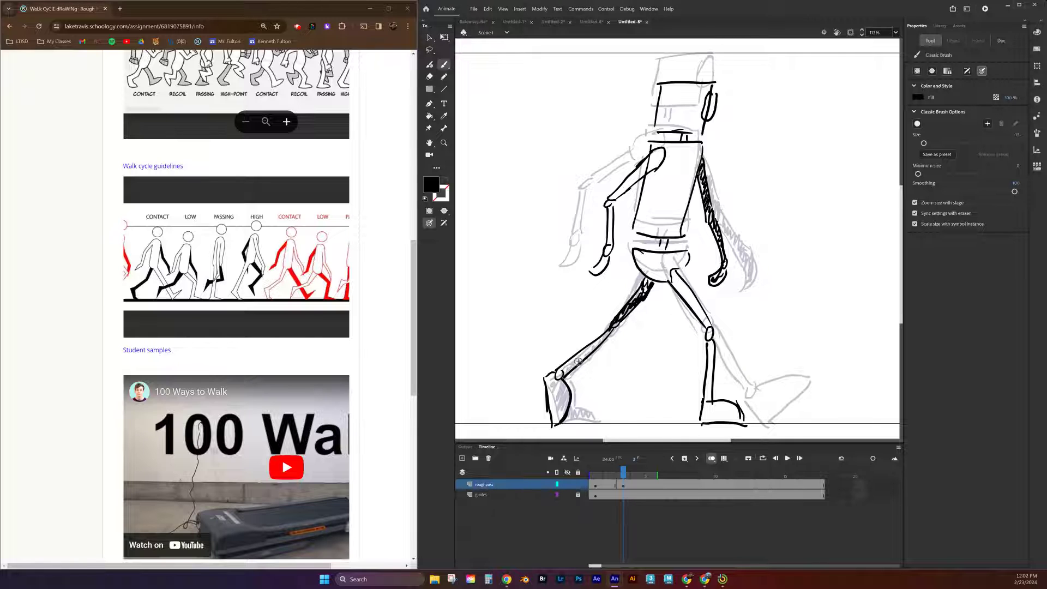
{"action": "left_click_drag", "start_coordinate": [547, 381], "coordinate": [563, 424]}
{"action": "left_click_drag", "start_coordinate": [564, 407], "coordinate": [557, 423]}
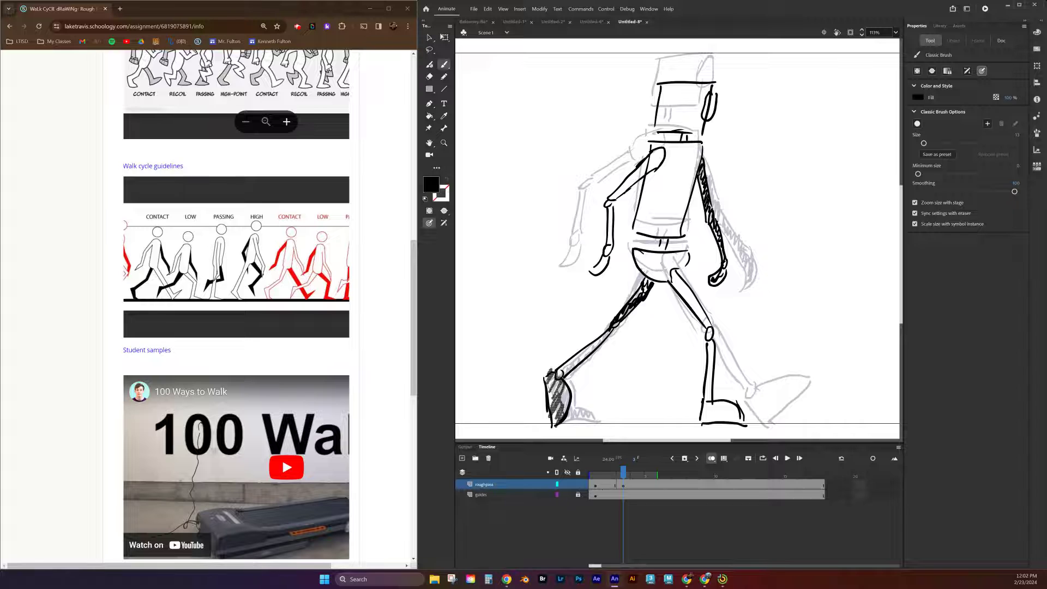
{"action": "left_click_drag", "start_coordinate": [567, 369], "coordinate": [633, 316]}
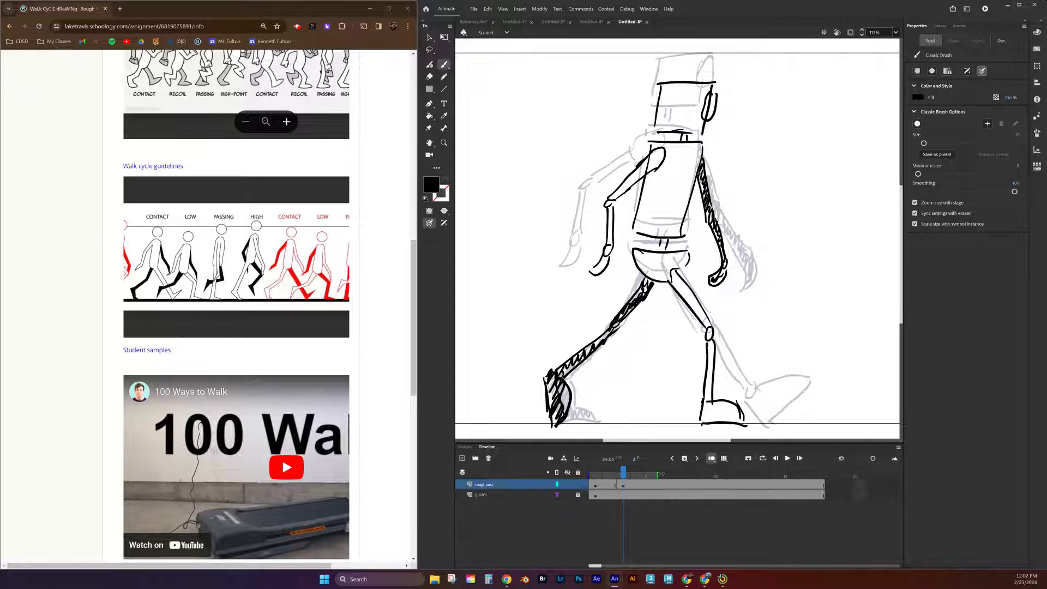
Insert a blank keyframe at frame 5 of the roughpass layer for the passing pose.
{"action": "left_click", "coordinate": [650, 485]}
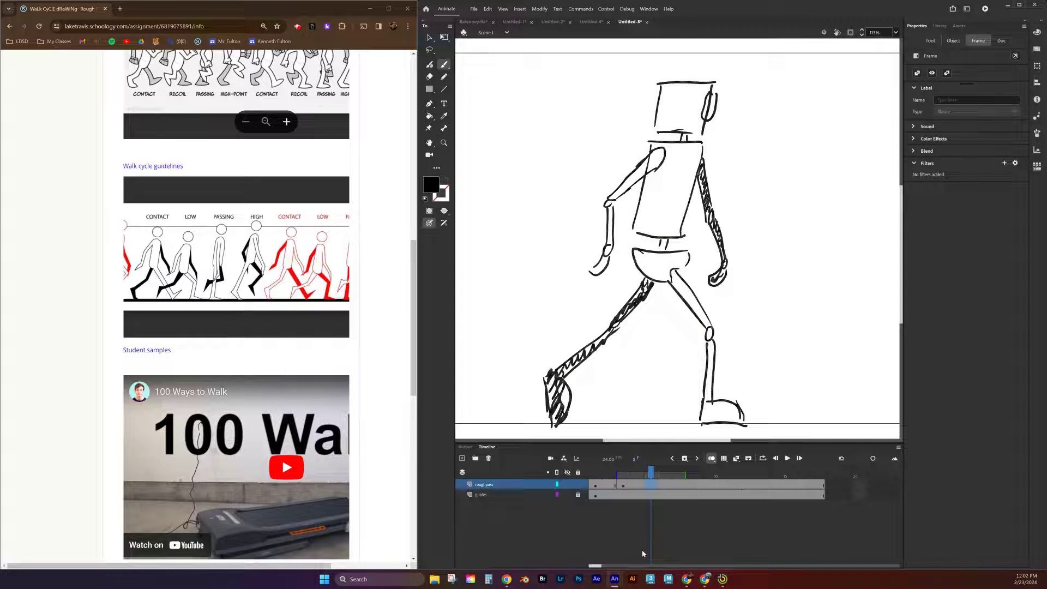
{"action": "key", "text": "F7"}
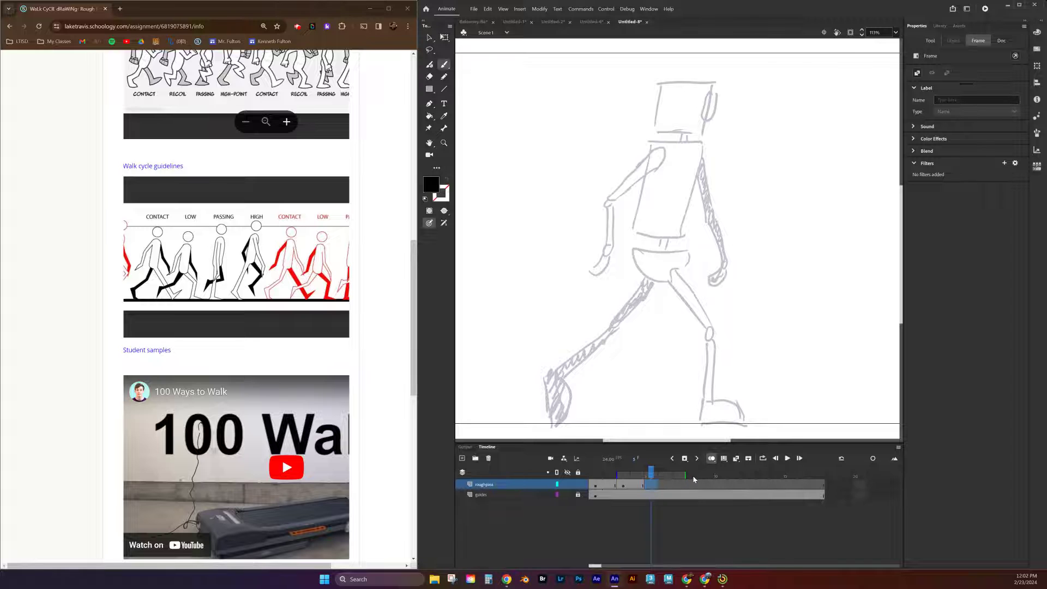
In the Untitled-6 document, add a layer named temporary between the rough pass layer and the guidelines layer.
{"action": "left_click", "coordinate": [593, 23]}
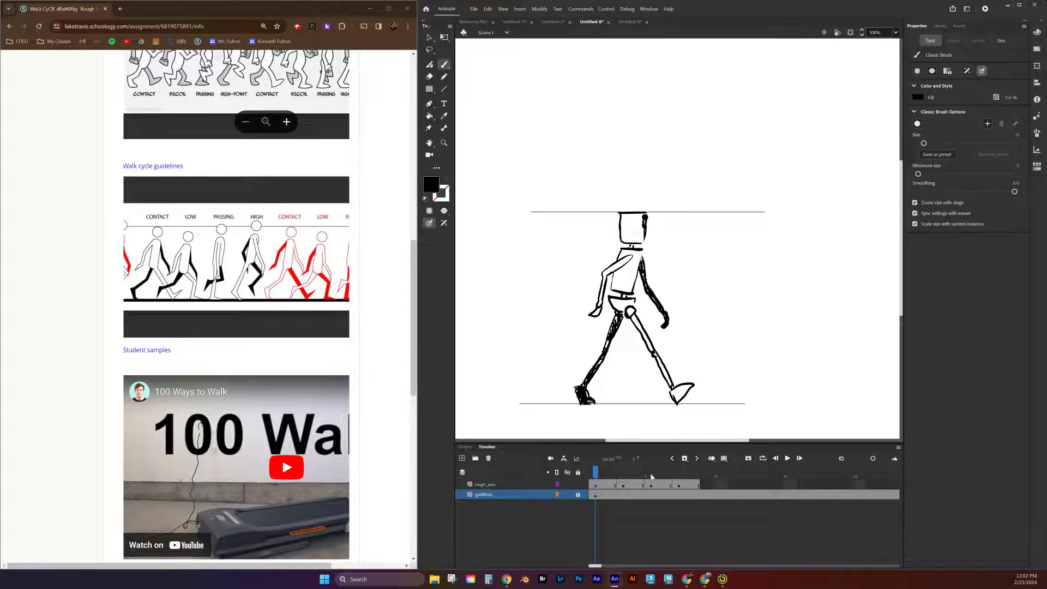
{"action": "mouse_move", "coordinate": [597, 475]}
{"action": "left_mouse_down"}
{"action": "mouse_move", "coordinate": [701, 477]}
{"action": "mouse_move", "coordinate": [597, 480]}
{"action": "left_mouse_up"}
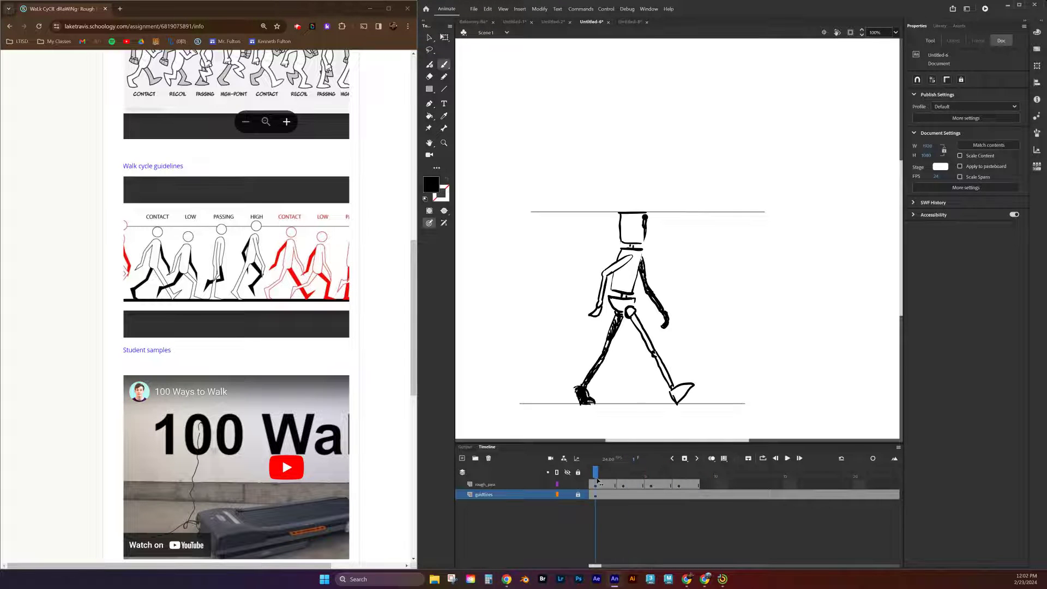
{"action": "left_click", "coordinate": [480, 484]}
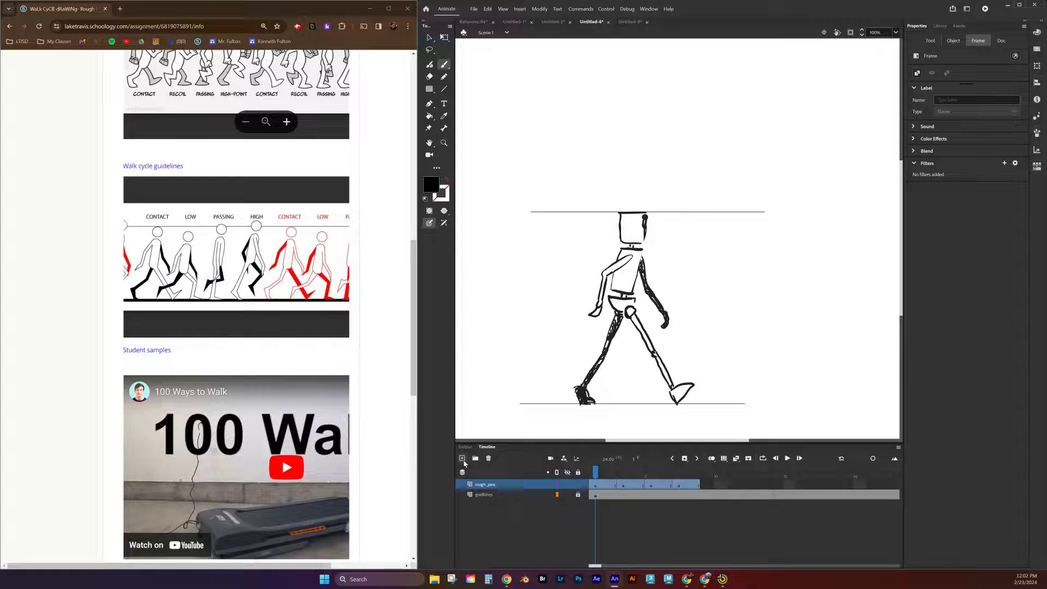
{"action": "left_click", "coordinate": [462, 458]}
{"action": "left_click_drag", "start_coordinate": [487, 485], "coordinate": [488, 496]}
{"action": "double_click", "coordinate": [487, 495]}
{"action": "type", "text": "temporary"}
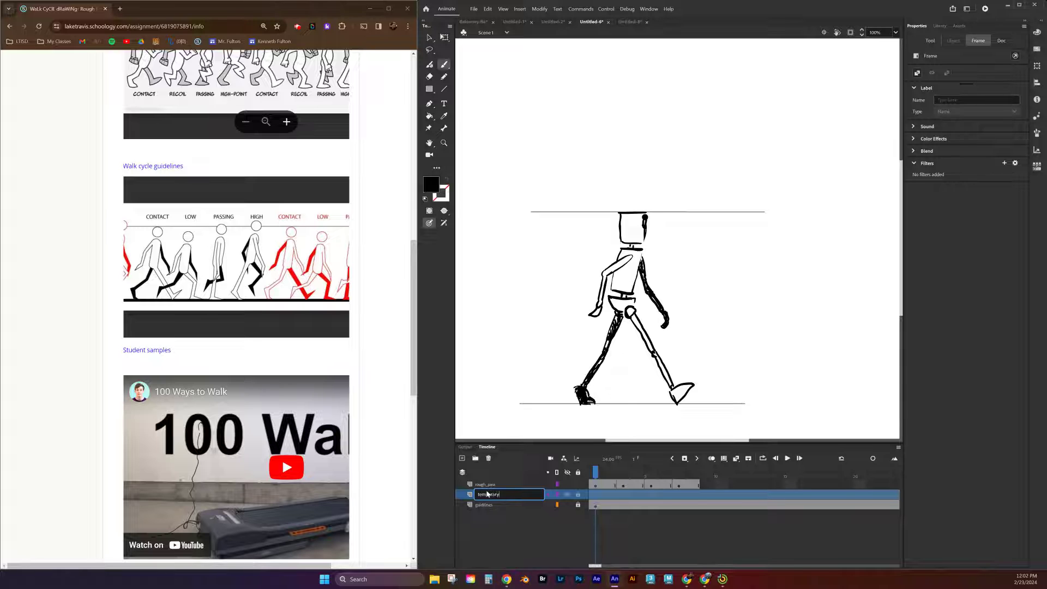
{"action": "key", "text": "Return"}
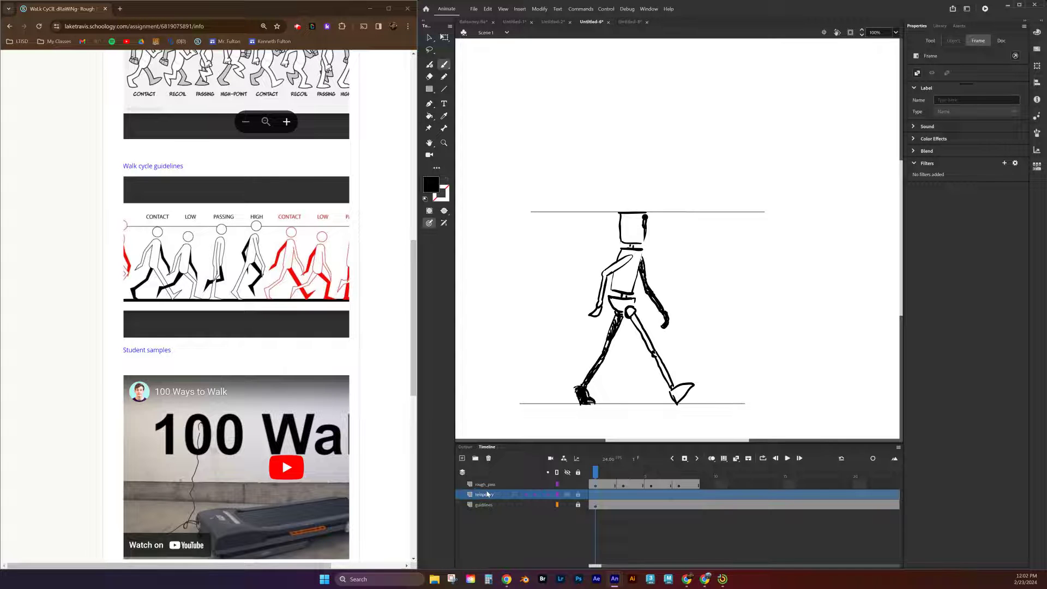
Copy frames 1 to 8 of the rough pass layer onto the temporary layer, starting at frame 9.
{"action": "left_click", "coordinate": [595, 487]}
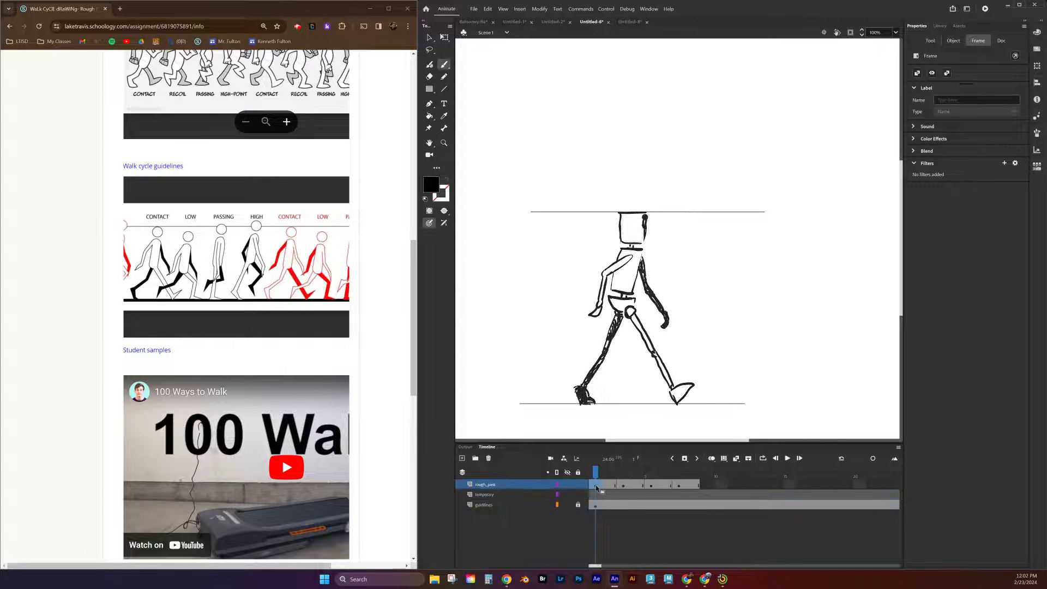
{"action": "left_click", "coordinate": [693, 484]}
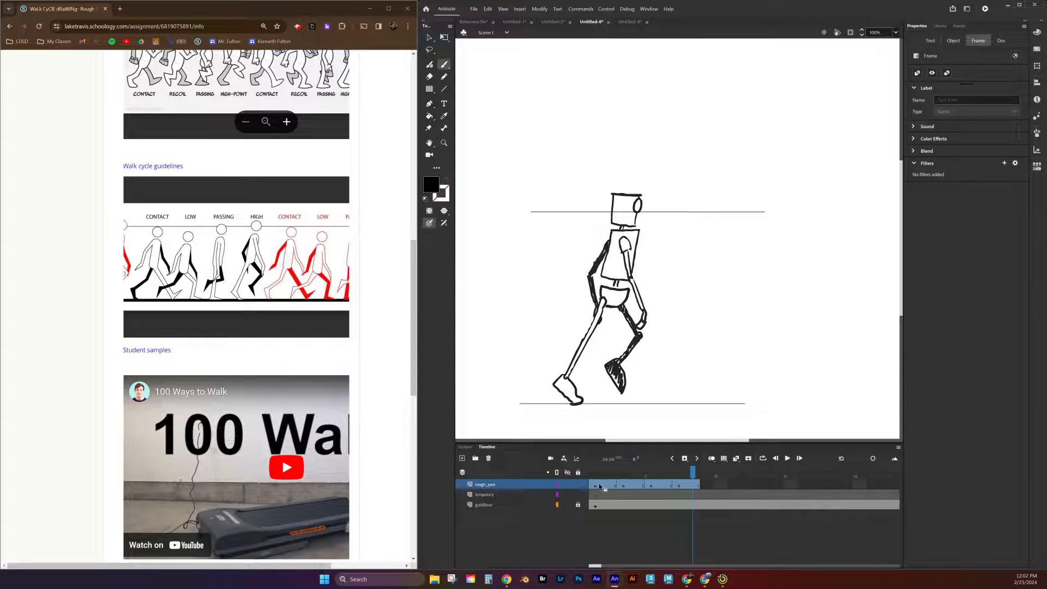
{"action": "left_click_drag", "start_coordinate": [597, 488], "coordinate": [620, 490]}
{"action": "left_click_drag", "start_coordinate": [693, 487], "coordinate": [590, 485]}
{"action": "left_click_drag", "start_coordinate": [594, 487], "coordinate": [596, 495]}
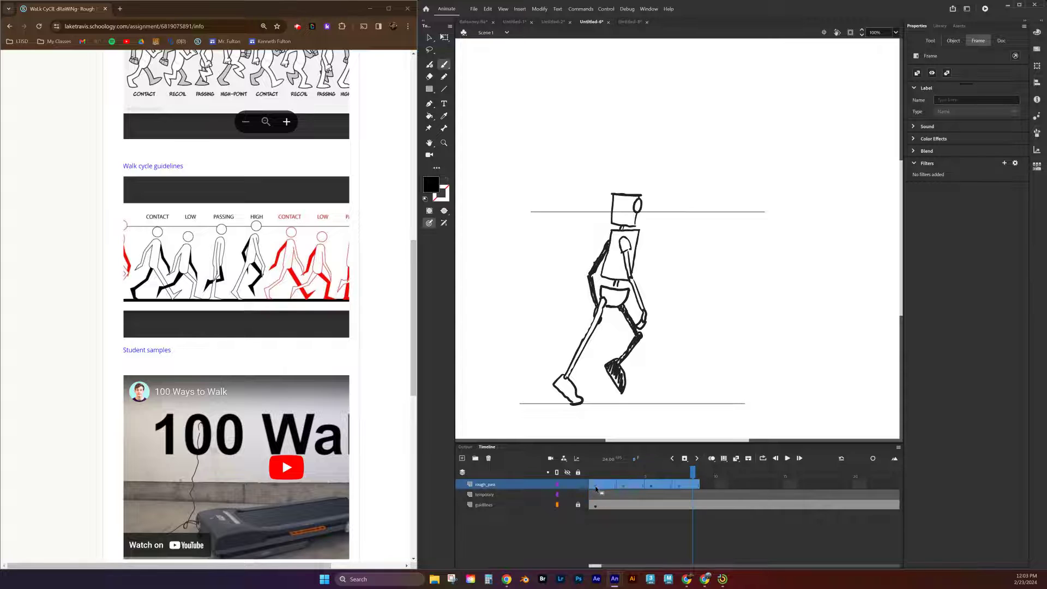
{"action": "left_click_drag", "start_coordinate": [595, 495], "coordinate": [700, 497]}
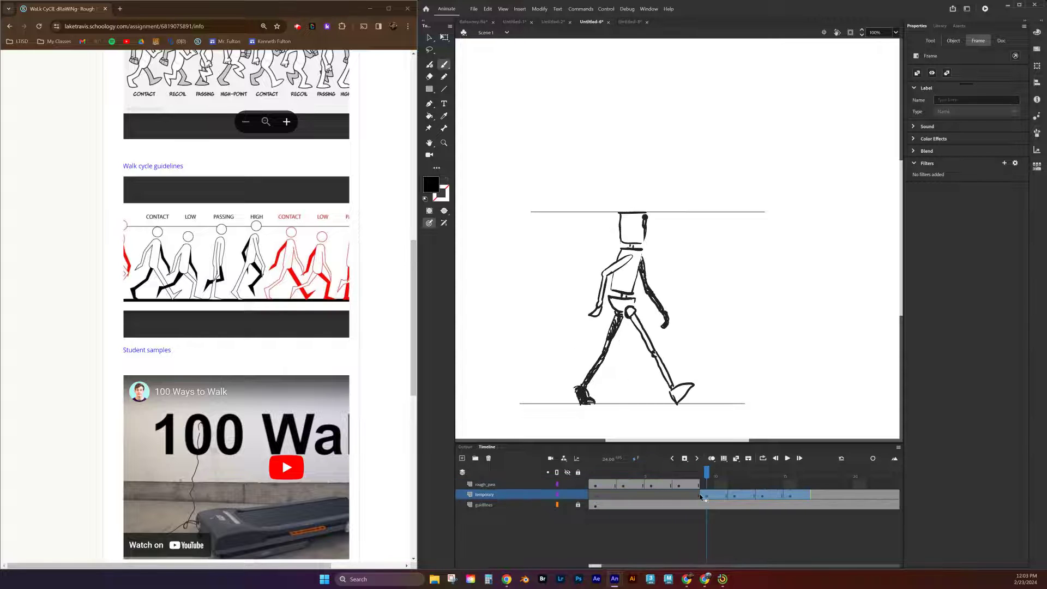
Lock the temporary layer and reduce its opacity in the layer properties, then select frame 9 of the rough pass layer.
{"action": "left_click", "coordinate": [578, 496]}
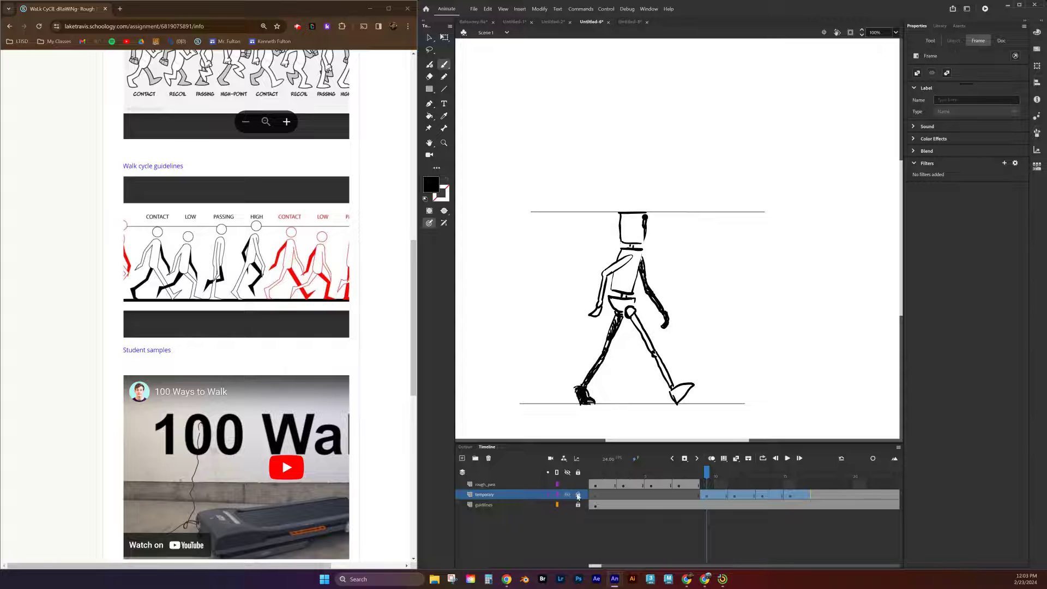
{"action": "right_click", "coordinate": [487, 495]}
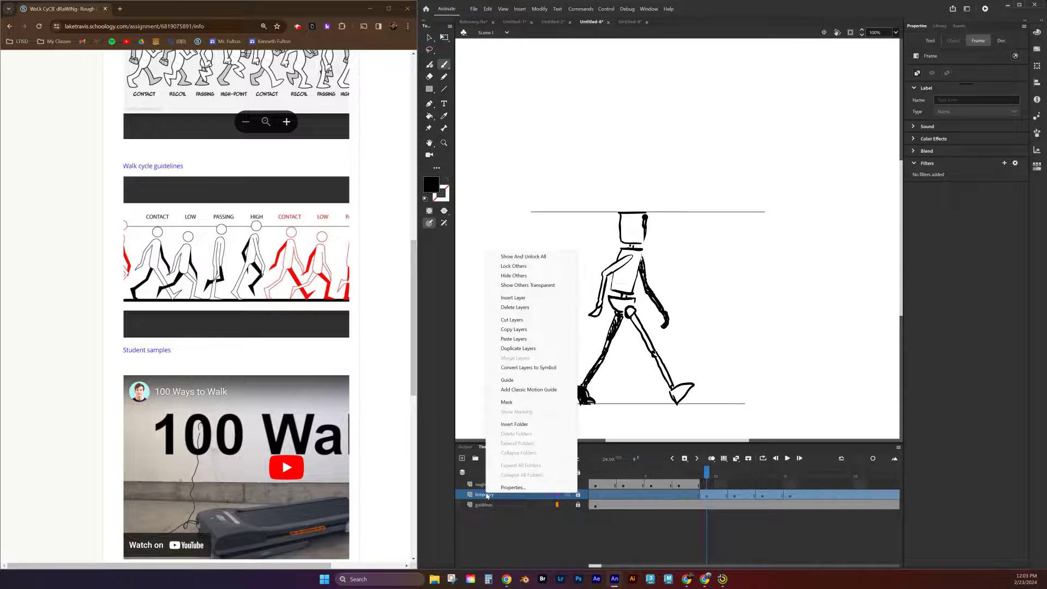
{"action": "left_click", "coordinate": [513, 487]}
{"action": "left_click", "coordinate": [717, 259]}
{"action": "left_click_drag", "start_coordinate": [730, 258], "coordinate": [722, 258]}
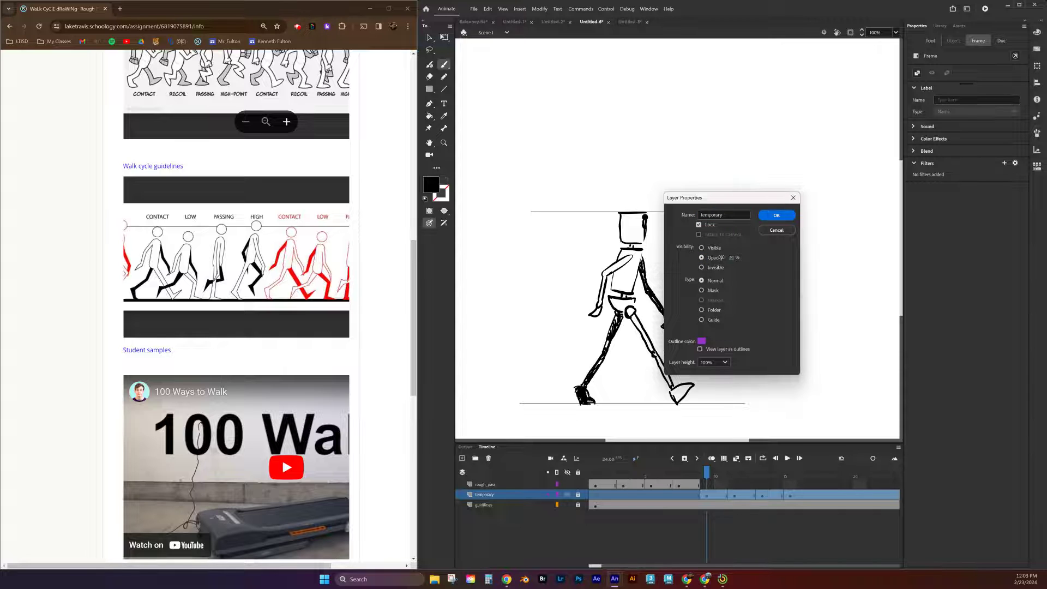
{"action": "left_click", "coordinate": [777, 215]}
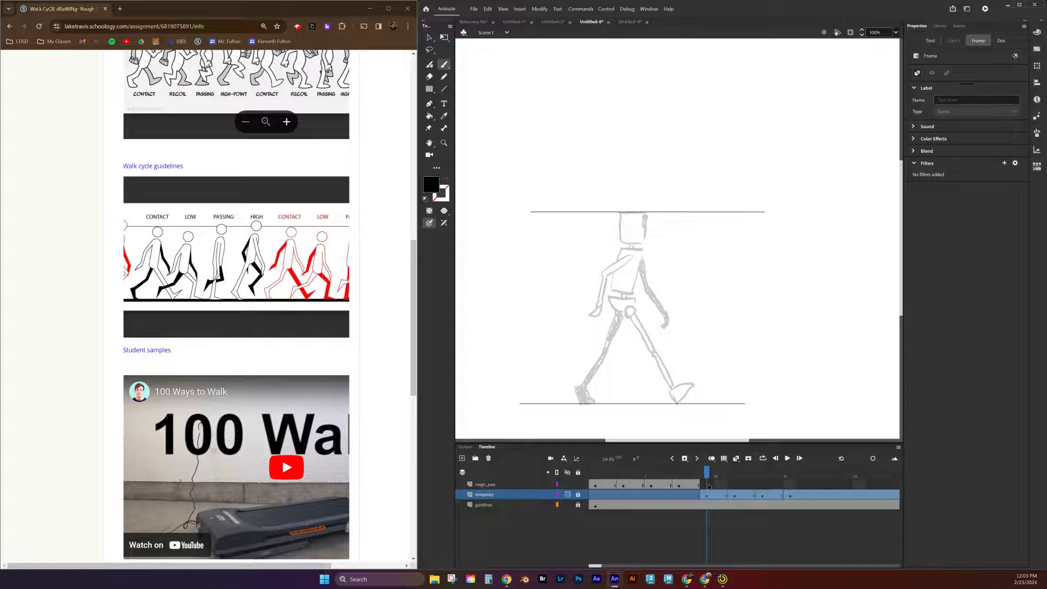
{"action": "left_click", "coordinate": [708, 484]}
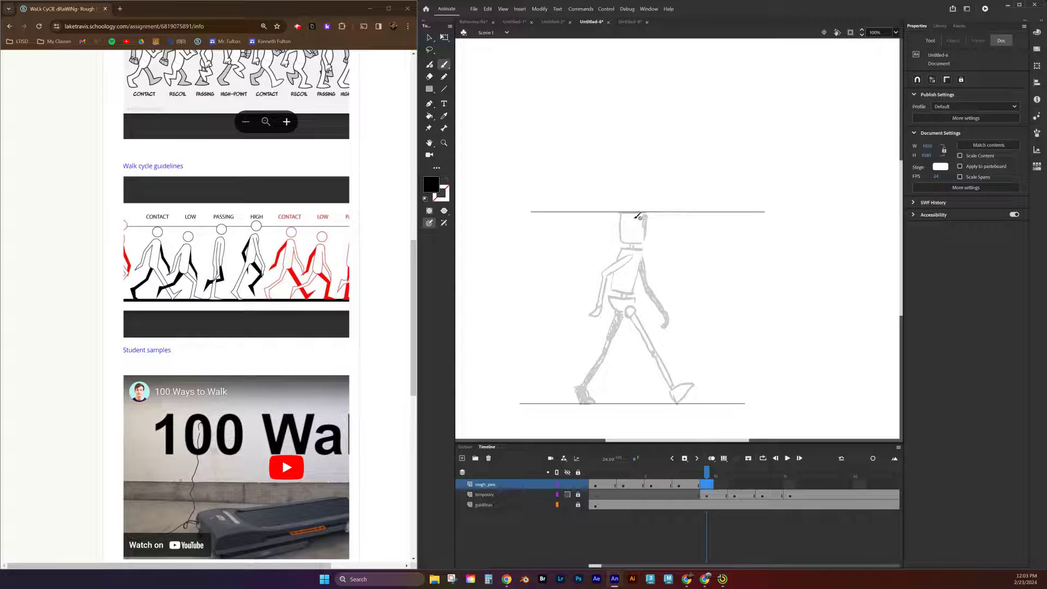
{"action": "mouse_move", "coordinate": [707, 479]}
{"action": "left_mouse_down"}
{"action": "mouse_move", "coordinate": [626, 479]}
{"action": "mouse_move", "coordinate": [725, 480]}
{"action": "mouse_move", "coordinate": [711, 481]}
{"action": "left_mouse_up"}
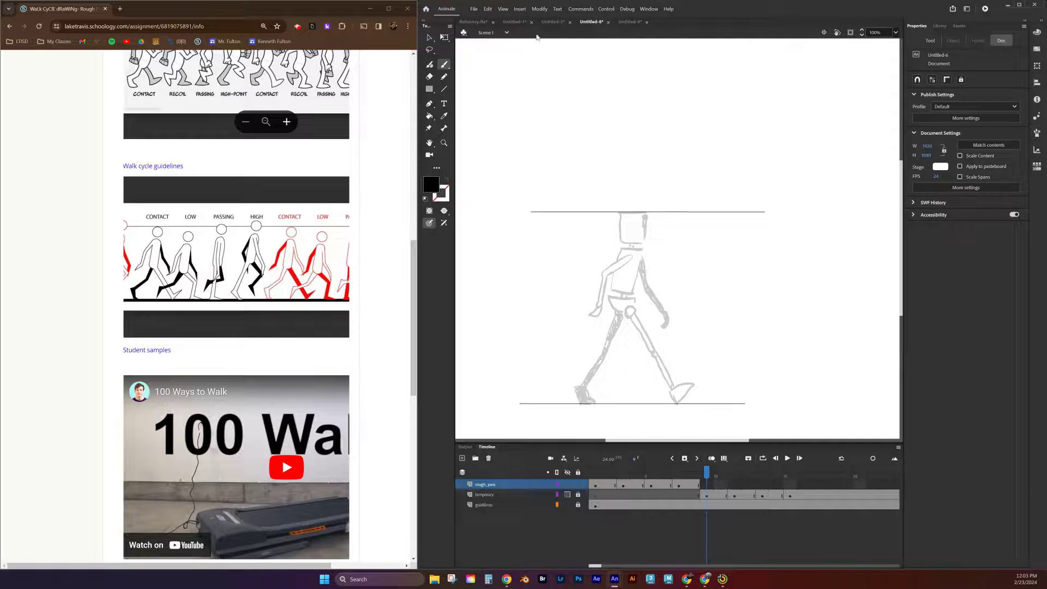
Examine the mirrored contact pose over the faded copy in Untitled-2 and the completed walk cycle frames in Untitled-1.
{"action": "left_click", "coordinate": [553, 23]}
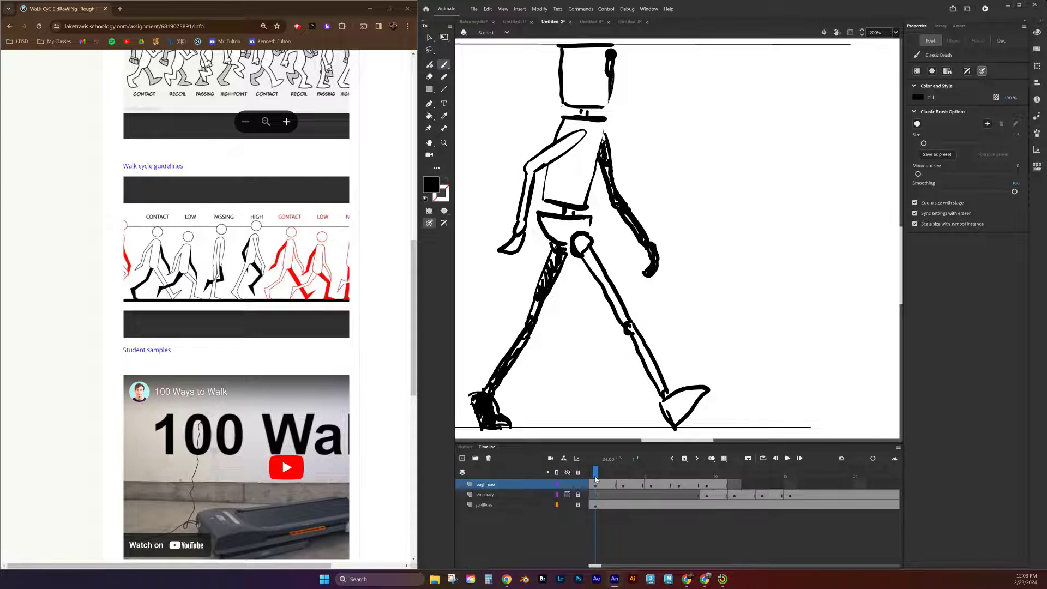
{"action": "key", "text": "ctrl+1"}
{"action": "left_click_drag", "start_coordinate": [597, 472], "coordinate": [726, 478]}
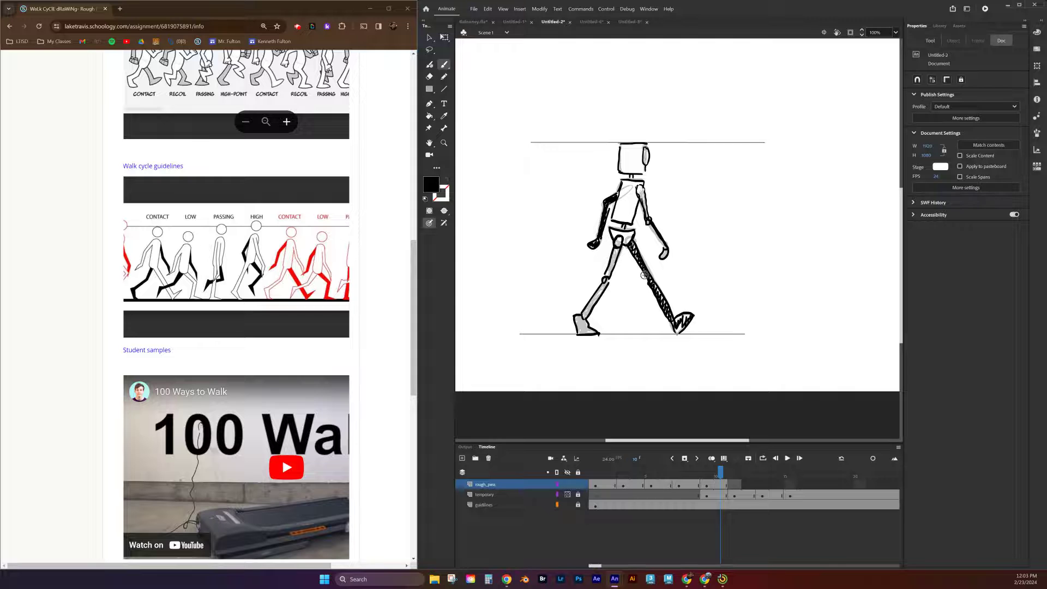
{"action": "left_click", "coordinate": [515, 22]}
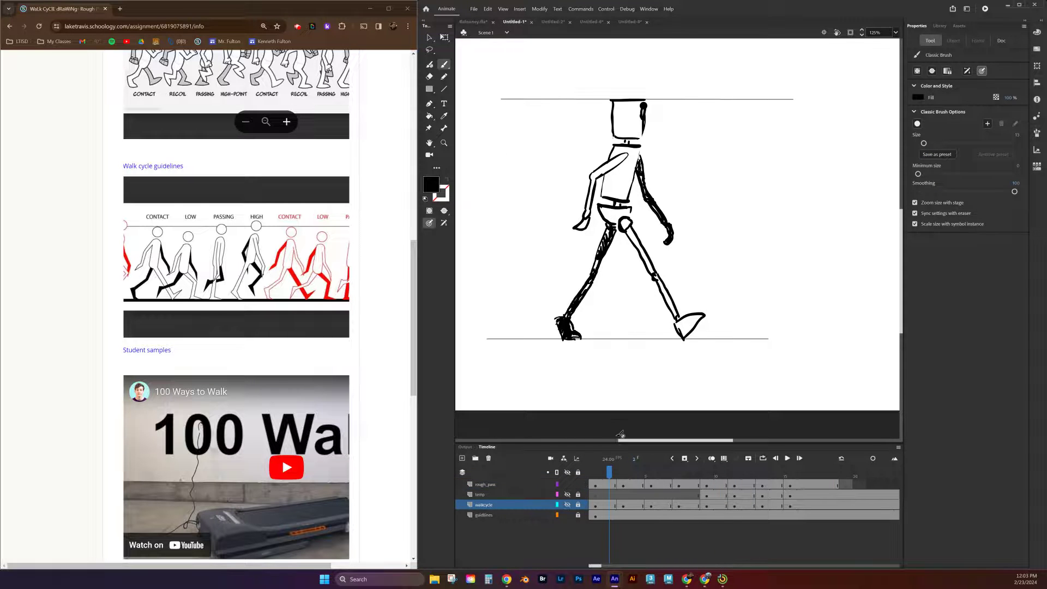
{"action": "left_click_drag", "start_coordinate": [612, 476], "coordinate": [692, 476]}
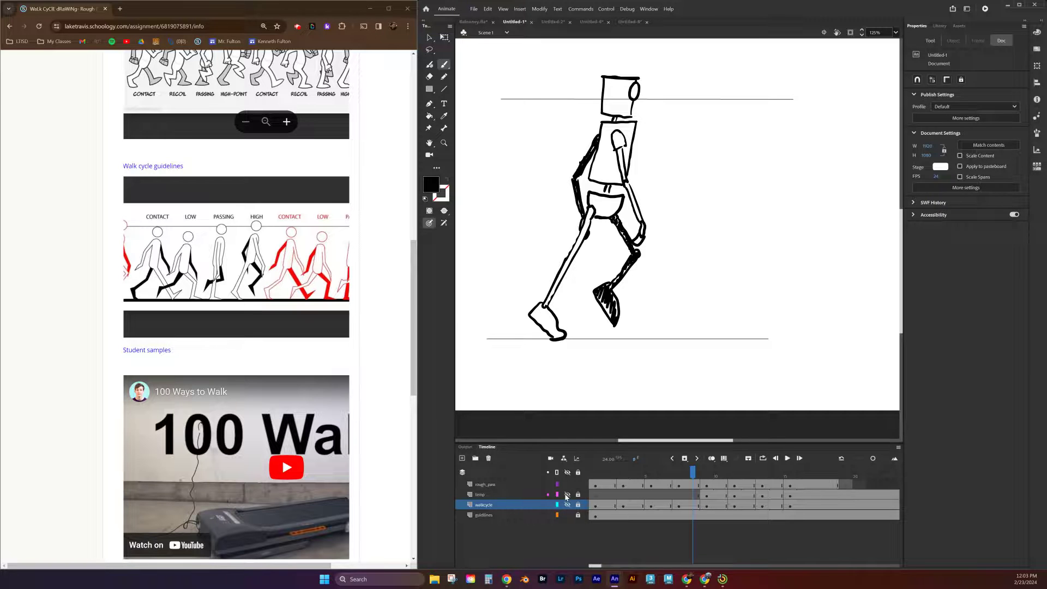
{"action": "mouse_move", "coordinate": [694, 472]}
{"action": "left_mouse_down"}
{"action": "mouse_move", "coordinate": [650, 473]}
{"action": "mouse_move", "coordinate": [794, 464]}
{"action": "mouse_move", "coordinate": [624, 464]}
{"action": "mouse_move", "coordinate": [744, 466]}
{"action": "mouse_move", "coordinate": [784, 454]}
{"action": "mouse_move", "coordinate": [623, 445]}
{"action": "mouse_move", "coordinate": [803, 453]}
{"action": "mouse_move", "coordinate": [598, 451]}
{"action": "left_mouse_up"}
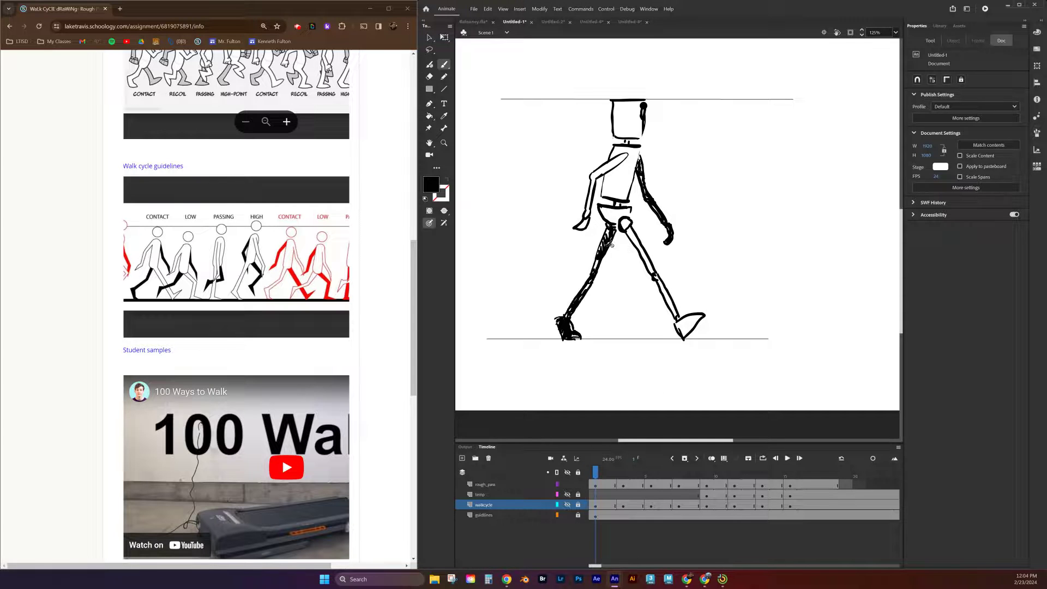
Start exporting the Untitled-1 walk cycle as a 1920 x 1080 GIF image that loops forever.
{"action": "left_click", "coordinate": [474, 9]}
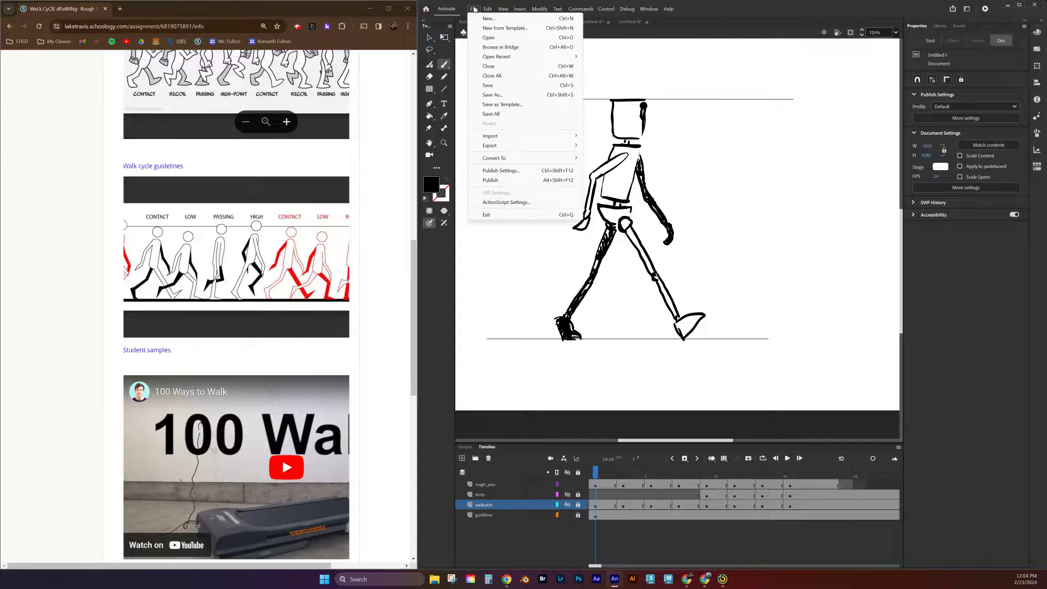
{"action": "mouse_move", "coordinate": [545, 146]}
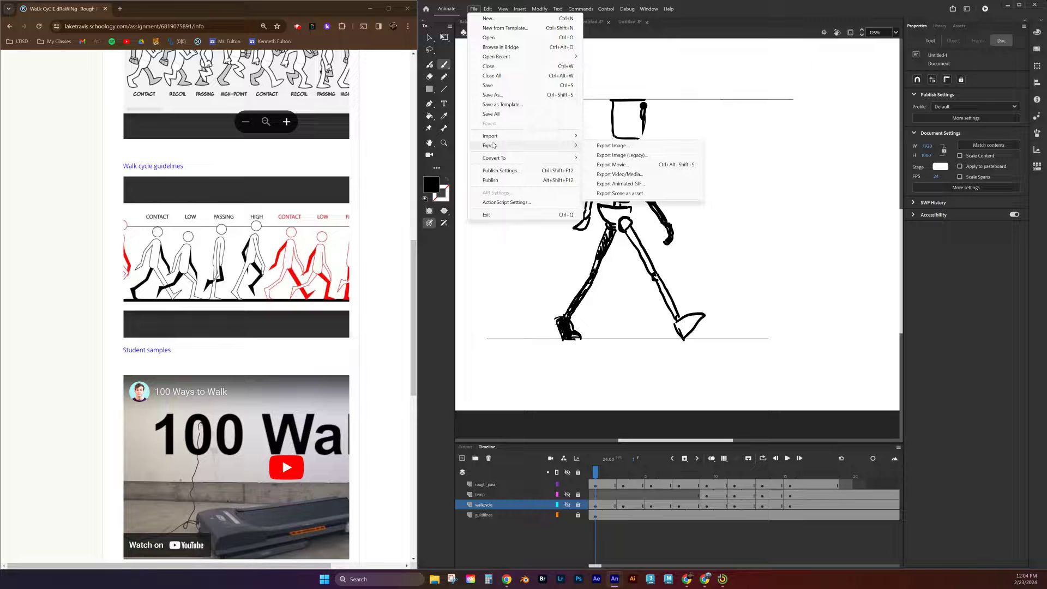
{"action": "left_click", "coordinate": [617, 145]}
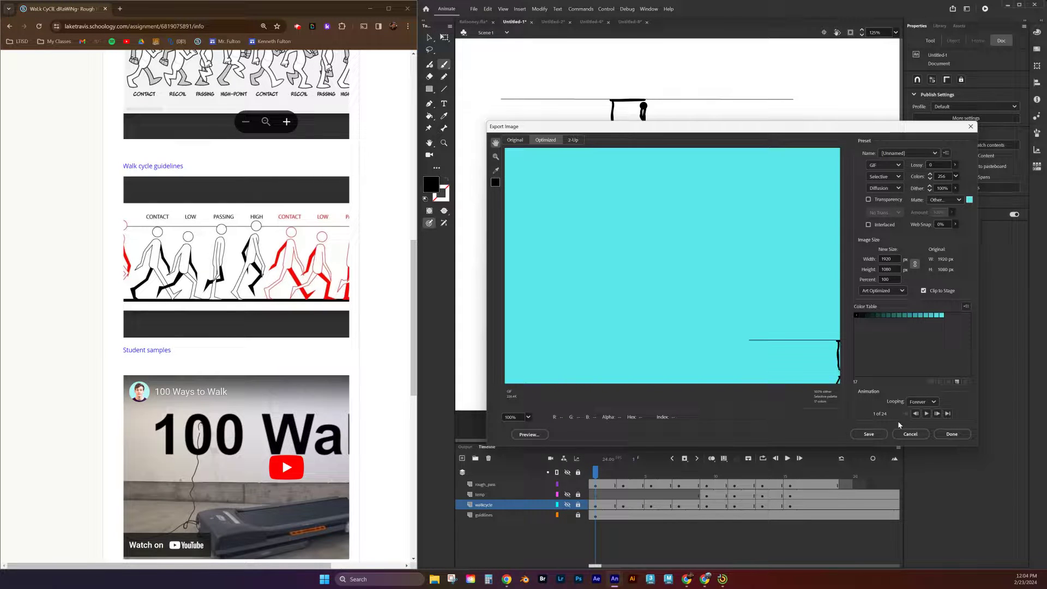
{"action": "left_click", "coordinate": [868, 434]}
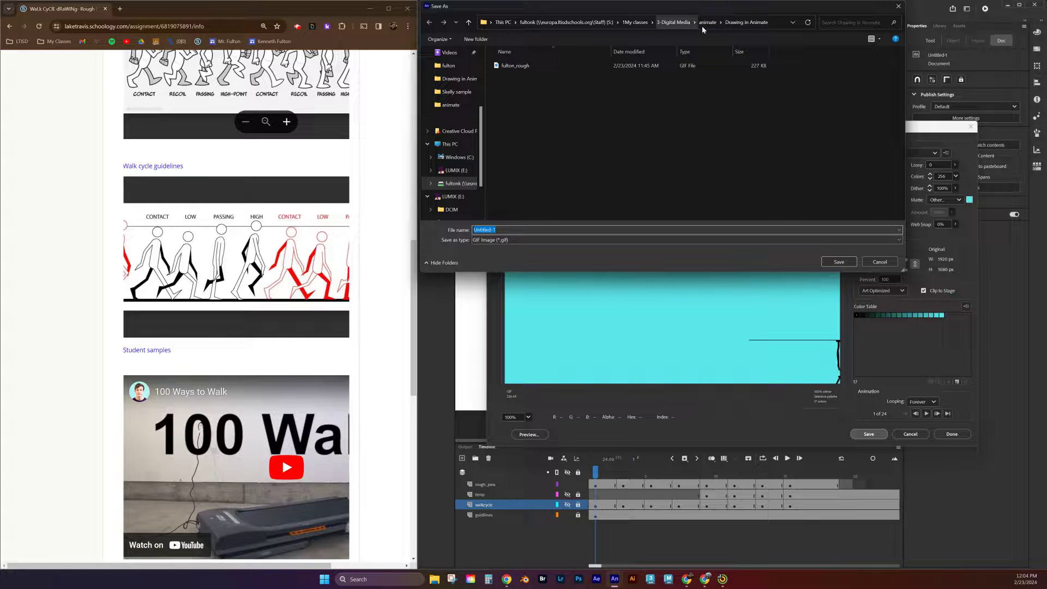
Choose the author's own folder inside 1My classes, 1-Animation, Animation 1, Character as the save location.
{"action": "left_click", "coordinate": [560, 27]}
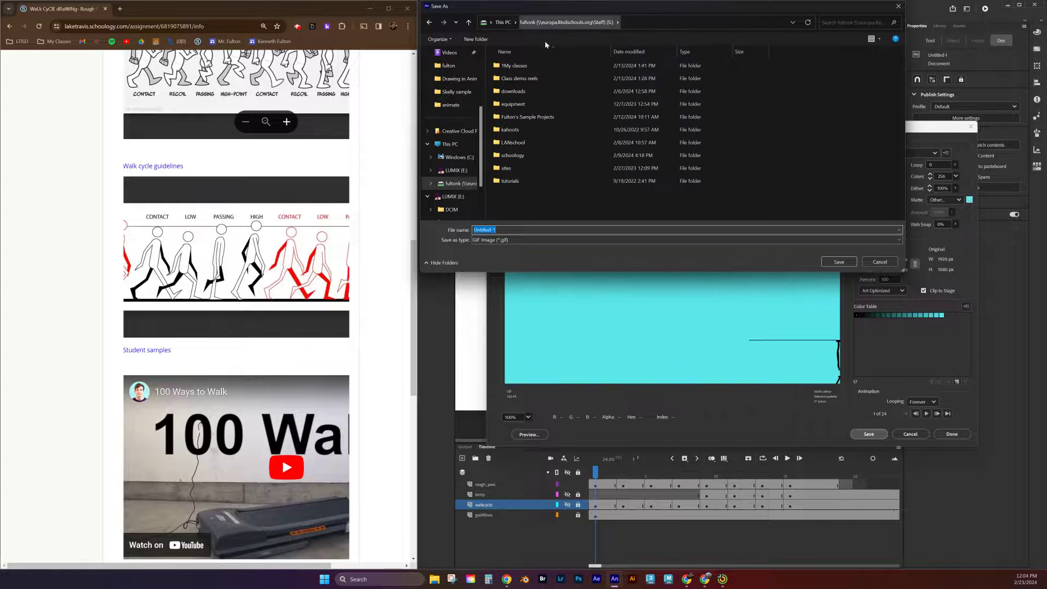
{"action": "double_click", "coordinate": [510, 66]}
{"action": "double_click", "coordinate": [511, 66]}
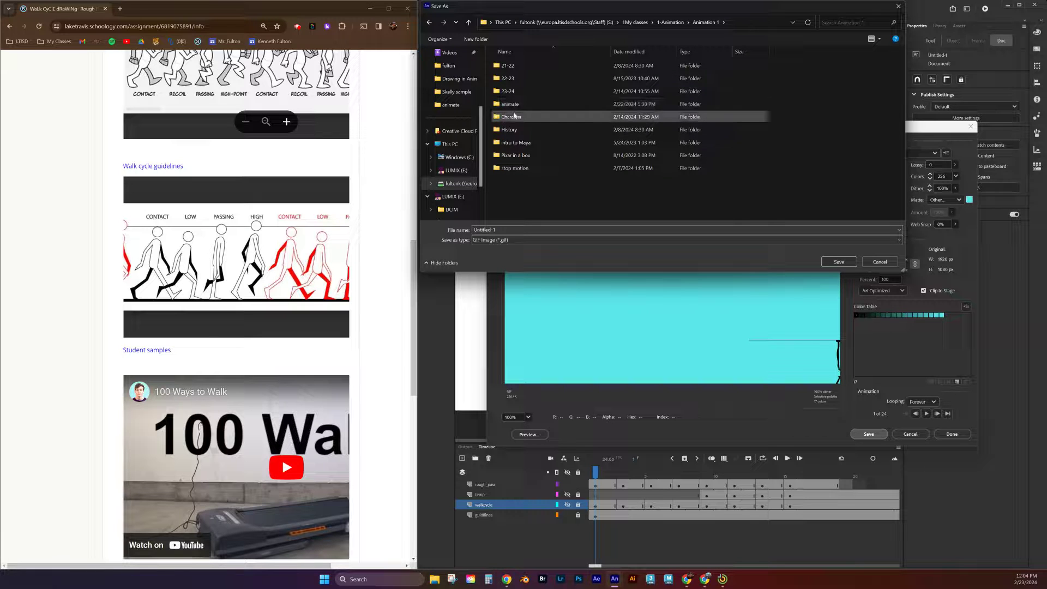
{"action": "double_click", "coordinate": [513, 118]}
{"action": "double_click", "coordinate": [510, 66]}
Name the GIF with the author's surname followed by _rough and save it.
{"action": "left_click", "coordinate": [512, 231]}
{"action": "double_click", "coordinate": [512, 231]}
{"action": "left_click_drag", "start_coordinate": [511, 231], "coordinate": [470, 230]}
{"action": "type", "text": "Fulton"}
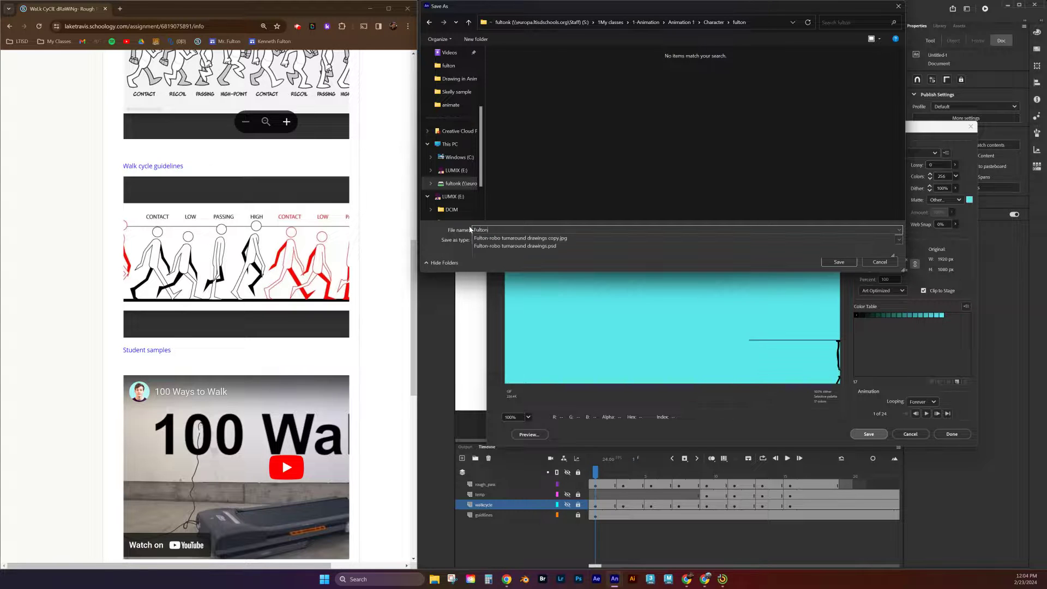
{"action": "type", "text": "_ro"}
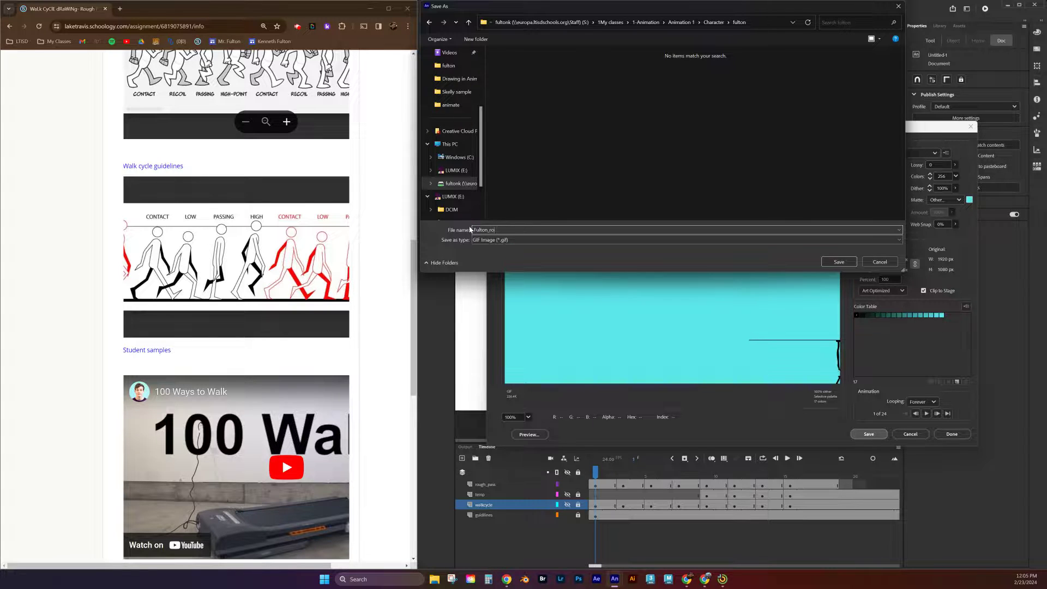
{"action": "type", "text": "ugh"}
{"action": "left_click", "coordinate": [833, 264]}
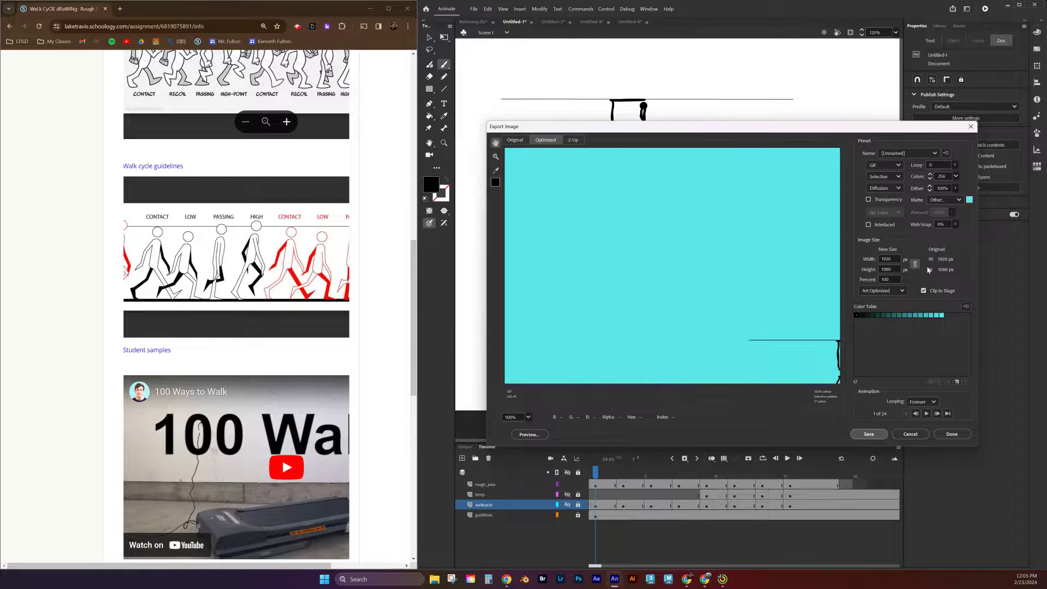
Switch to File Explorer and browse to the author's own folder inside 1My classes, 1-Animation, Animation 1, Character.
{"action": "left_click", "coordinate": [436, 580]}
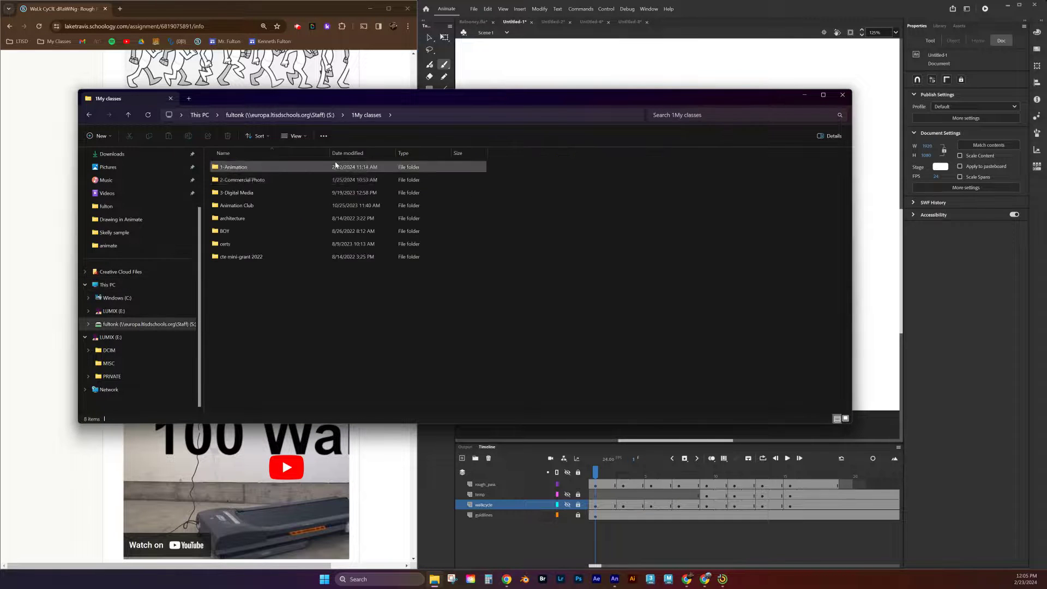
{"action": "double_click", "coordinate": [235, 165]}
{"action": "left_click", "coordinate": [240, 172]}
{"action": "double_click", "coordinate": [240, 172]}
{"action": "double_click", "coordinate": [231, 218]}
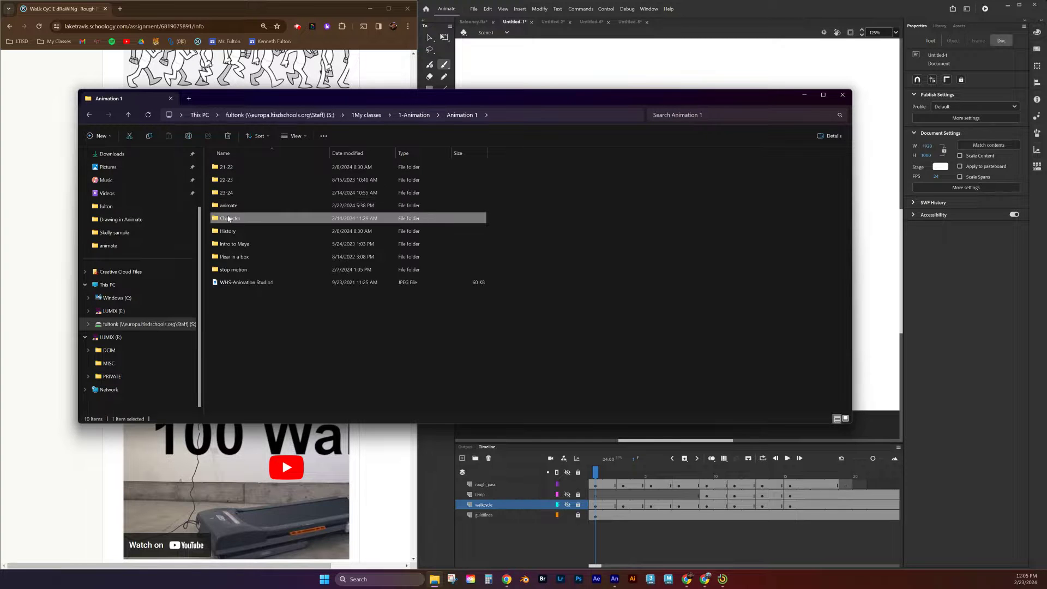
{"action": "double_click", "coordinate": [225, 166]}
Play the exported _rough GIF in the image viewer to check the walk cycle, and close the viewer.
{"action": "left_click", "coordinate": [607, 189]}
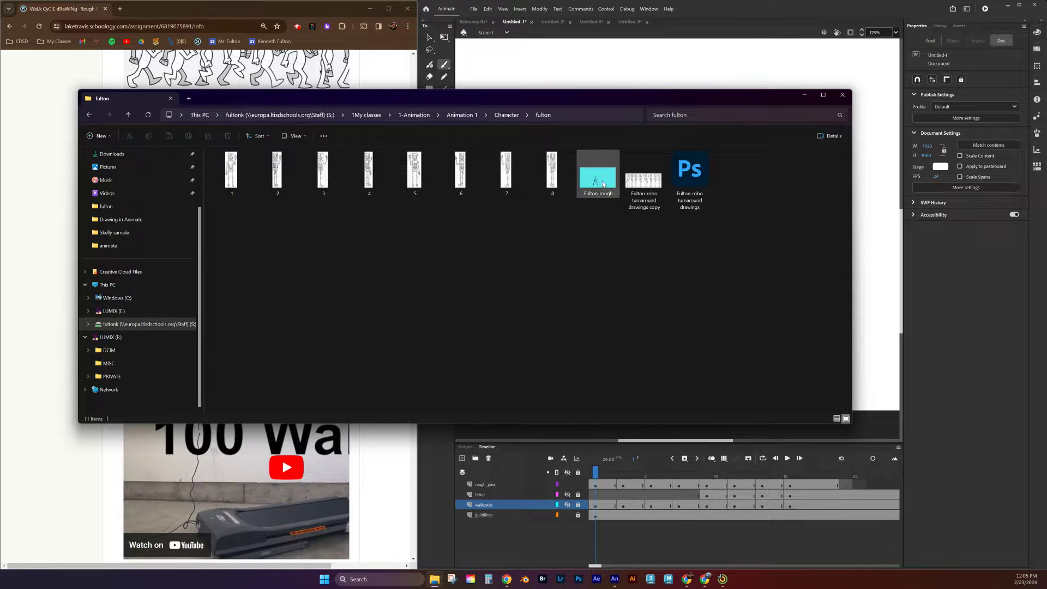
{"action": "double_click", "coordinate": [608, 191]}
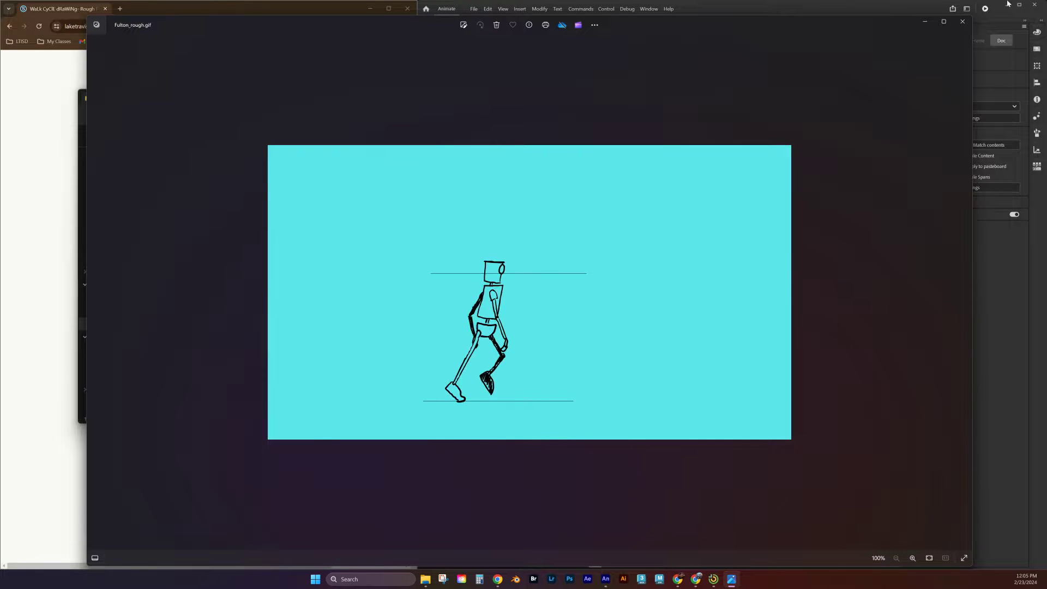
{"action": "left_click", "coordinate": [970, 22]}
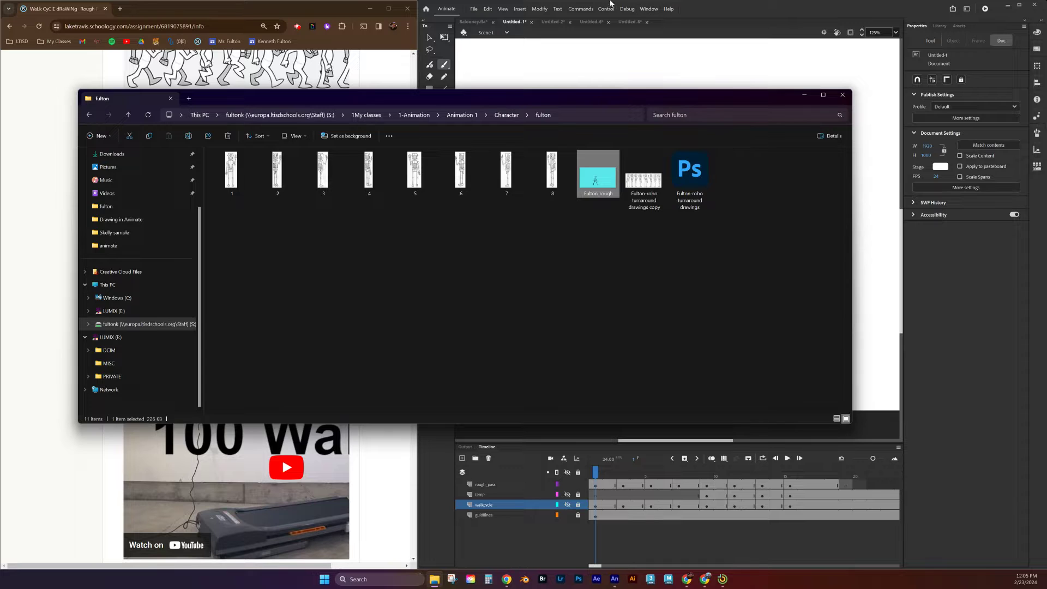
Switch back to Animate and start saving Untitled-1 under a new name in the author's own folder within Animation 1, Character.
{"action": "left_click", "coordinate": [703, 14]}
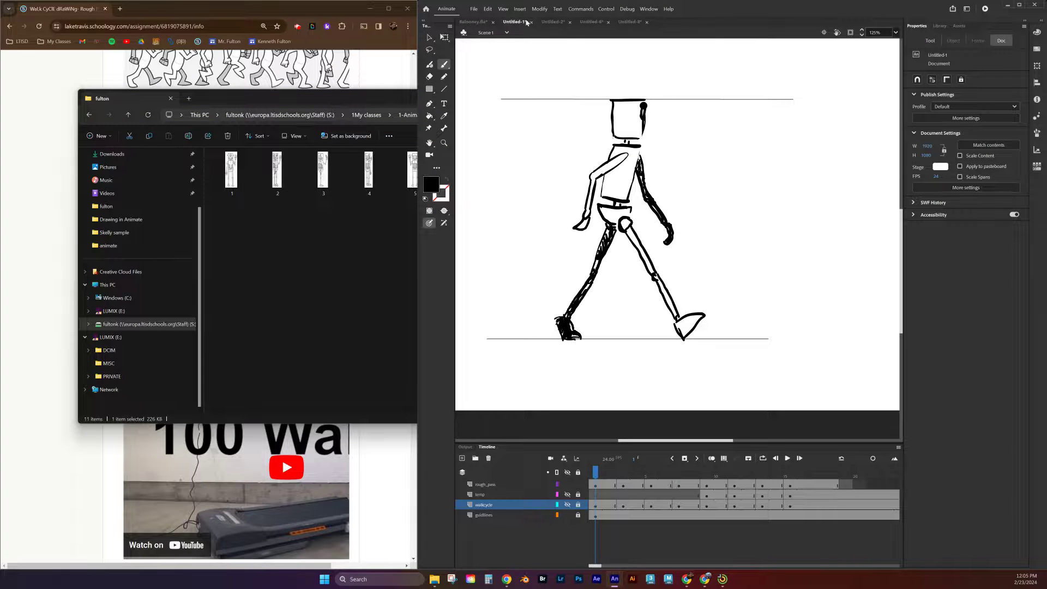
{"action": "left_click", "coordinate": [474, 9]}
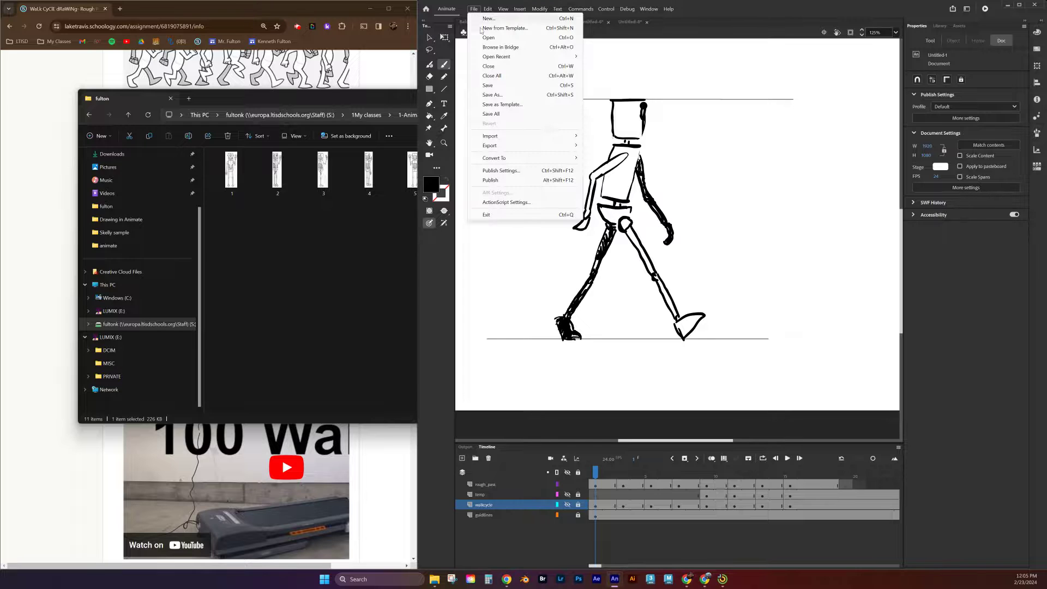
{"action": "left_click", "coordinate": [493, 95]}
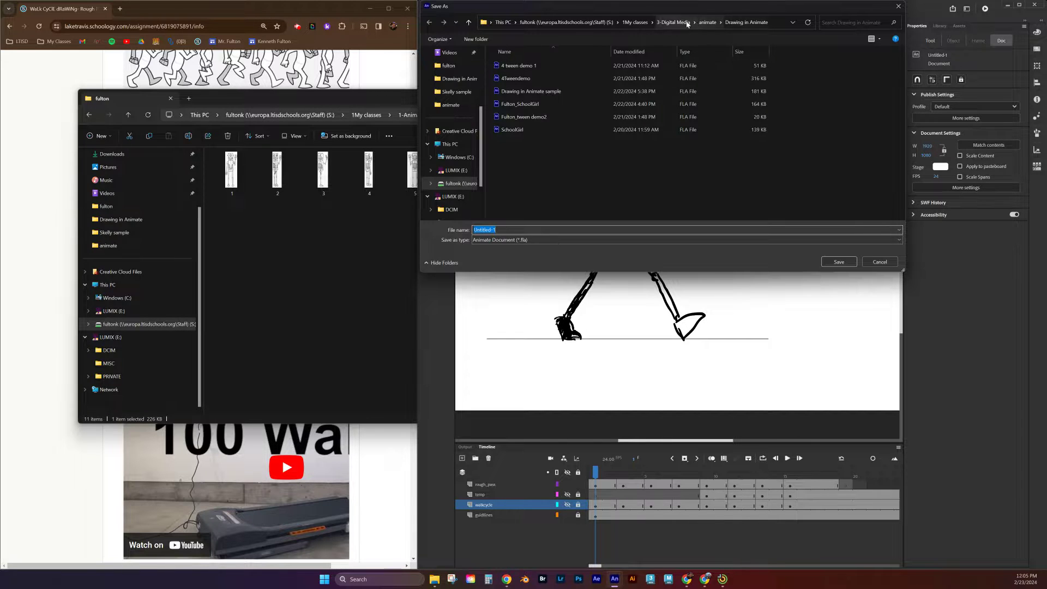
{"action": "left_click", "coordinate": [635, 23]}
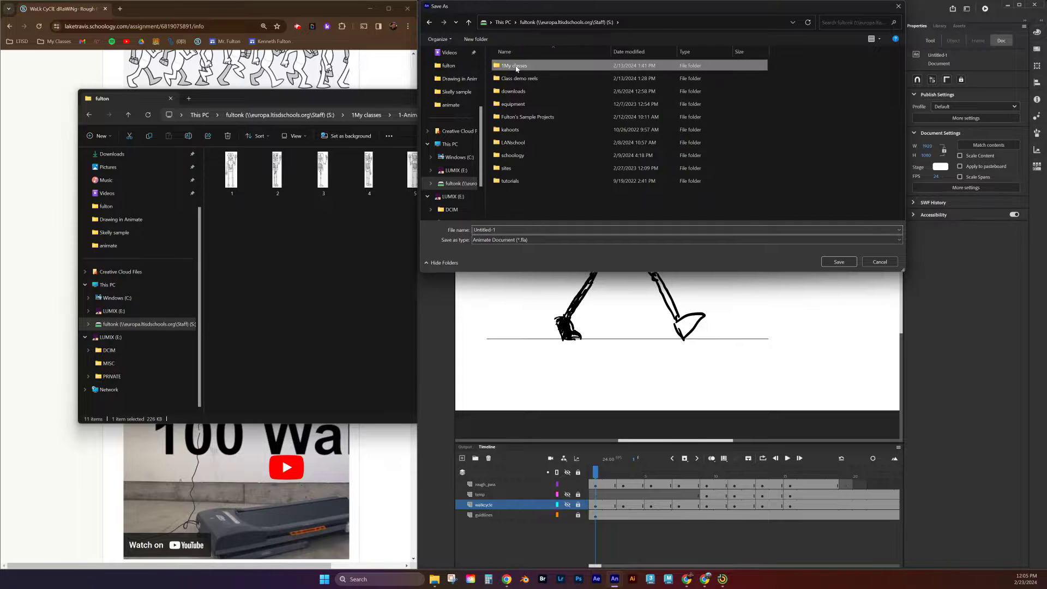
{"action": "double_click", "coordinate": [515, 67]}
{"action": "double_click", "coordinate": [515, 68]}
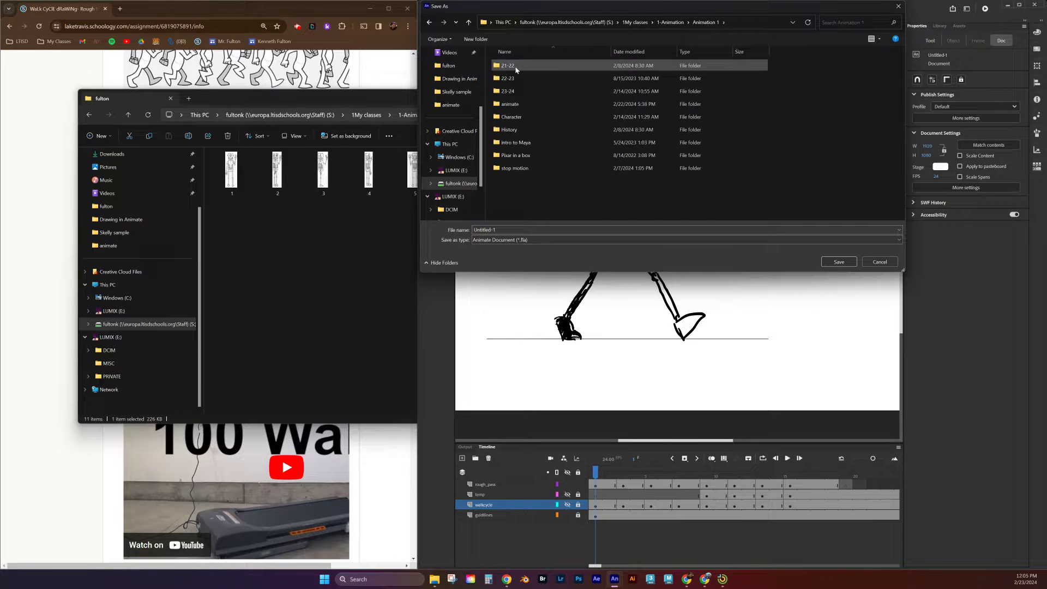
{"action": "double_click", "coordinate": [516, 119]}
{"action": "double_click", "coordinate": [505, 67]}
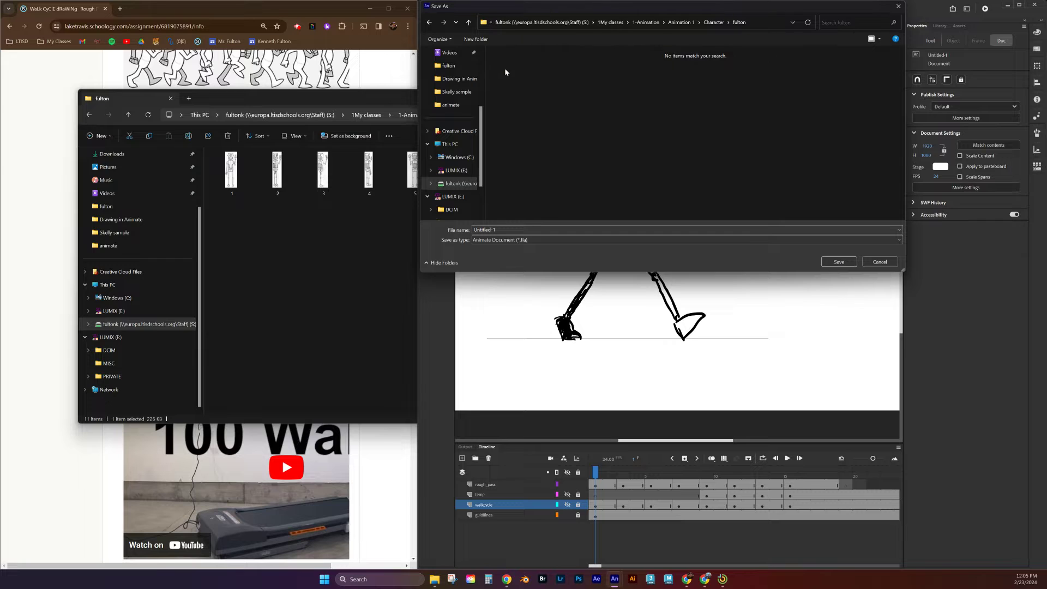
Name the Animate document with the author's surname followed by _walk and save it as an FLA file.
{"action": "double_click", "coordinate": [505, 228]}
{"action": "left_click_drag", "start_coordinate": [504, 229], "coordinate": [456, 227]}
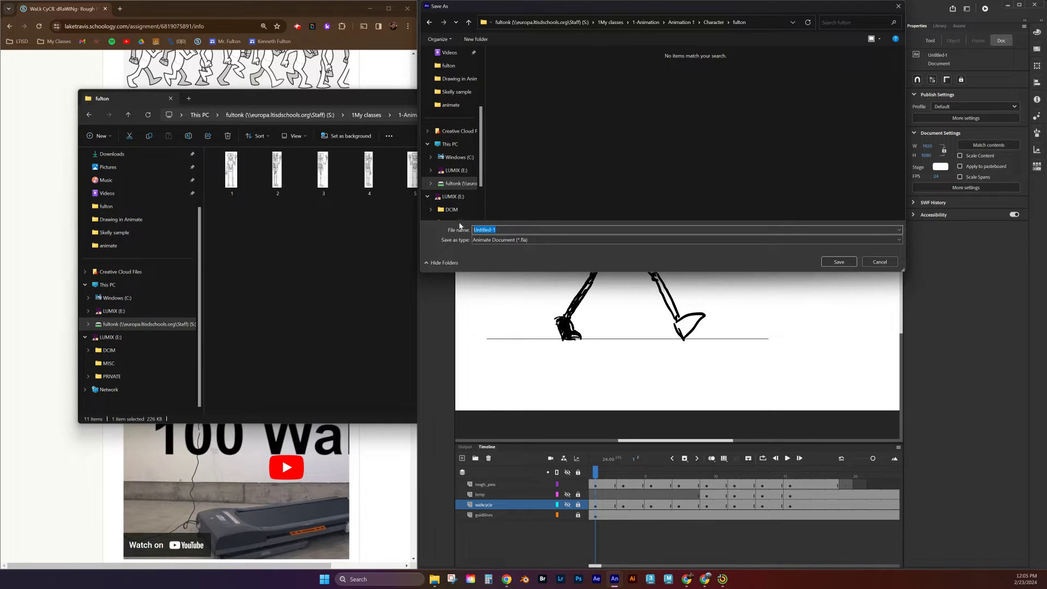
{"action": "type", "text": "Fulton_walk"}
{"action": "left_click", "coordinate": [839, 262]}
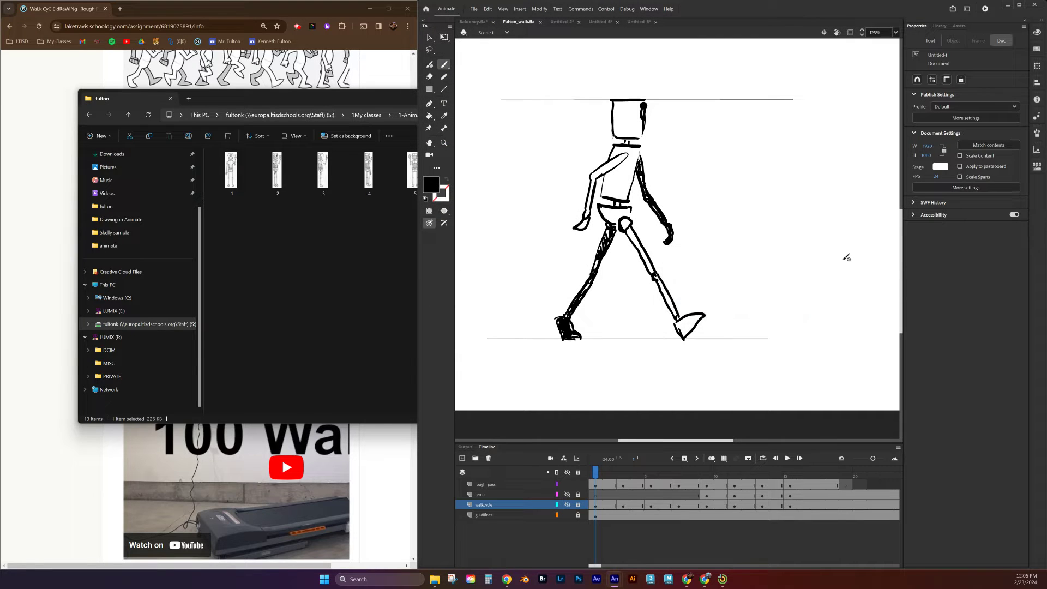